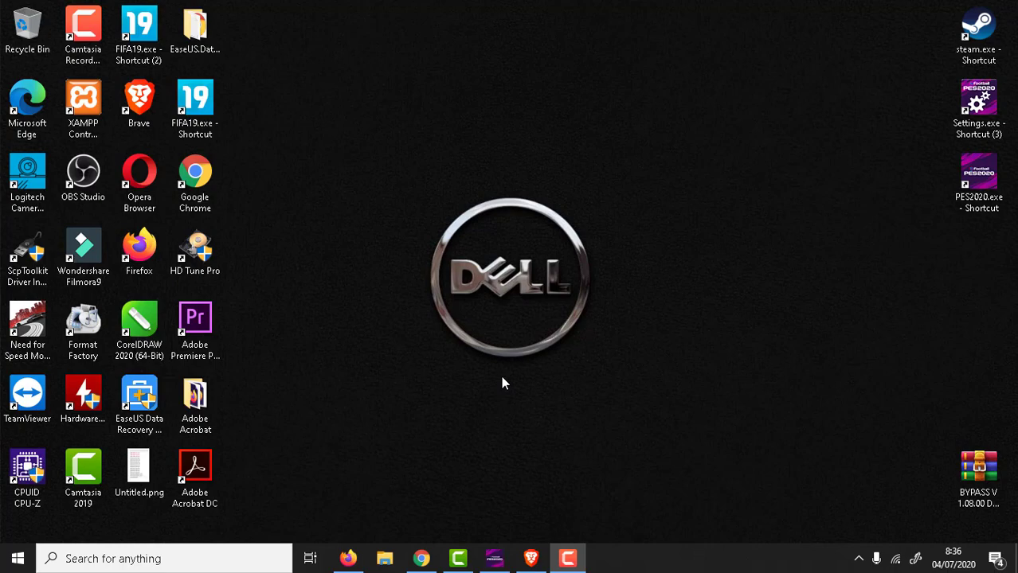
# Close the PES 2020 window that is still running in the background
pyautogui.click(494, 558)
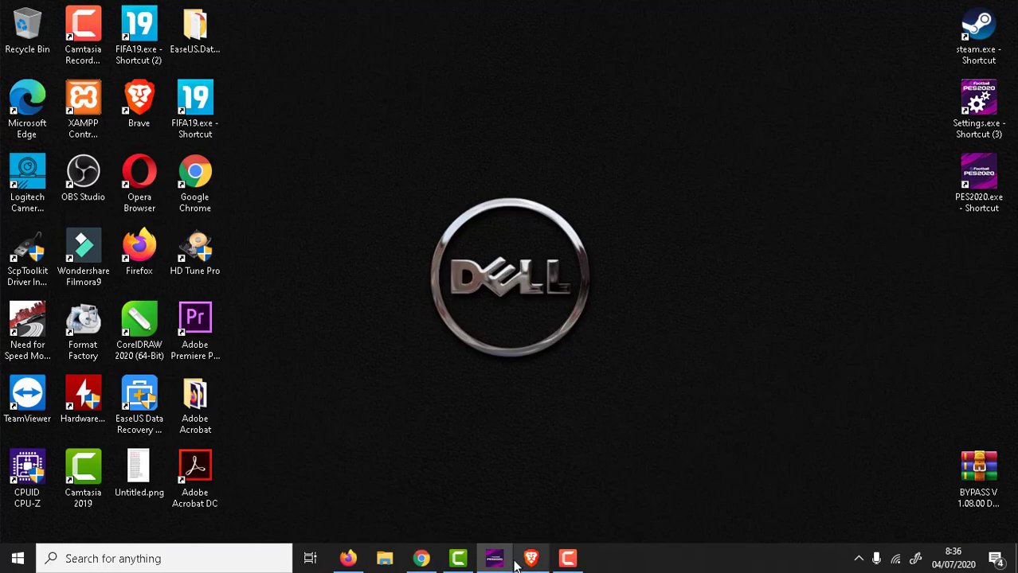
pyautogui.click(502, 561)
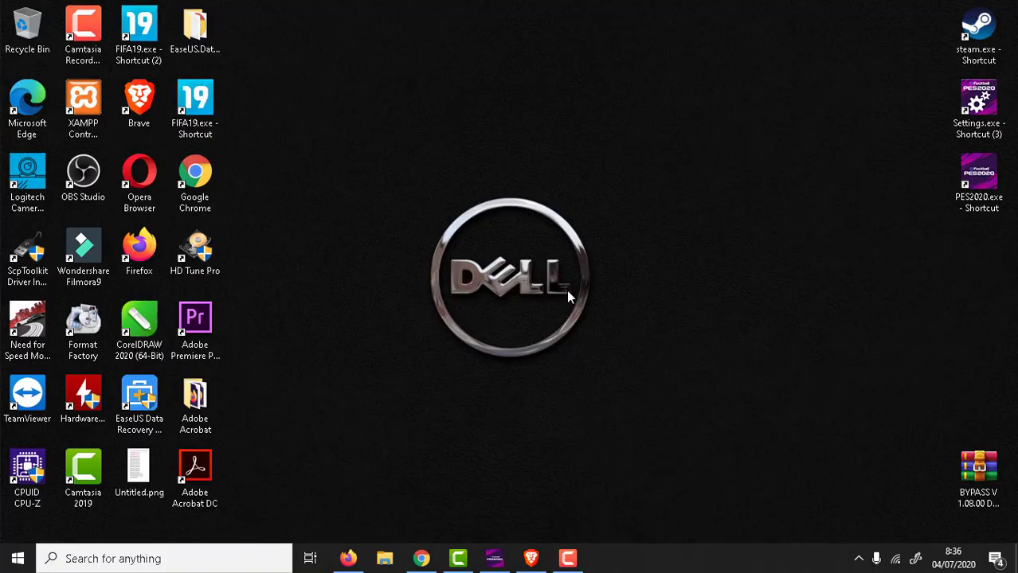
pyautogui.rightClick(494, 558)
pyautogui.click(478, 527)
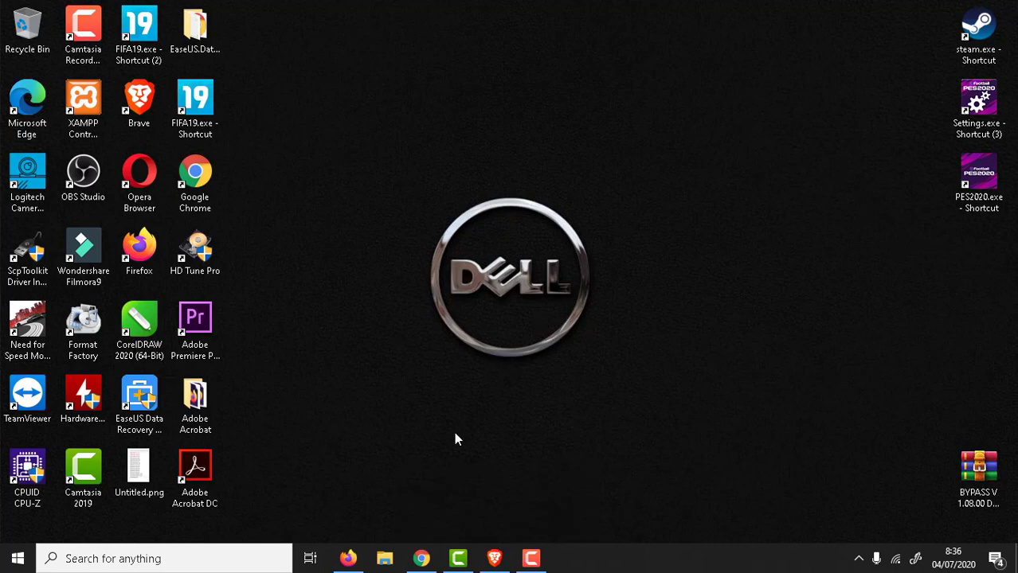
# Open the file location of the PES2020.exe shortcut and check the dt80_800E_x64.cpk file in the game's download folder
pyautogui.rightClick(962, 170)
pyautogui.click(833, 177)
pyautogui.doubleClick(263, 189)
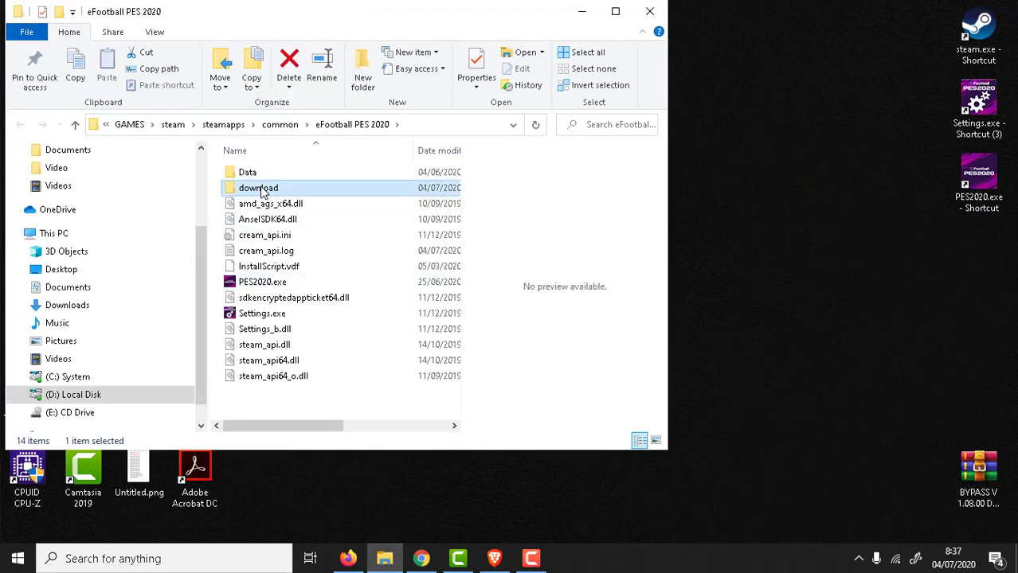
pyautogui.click(275, 376)
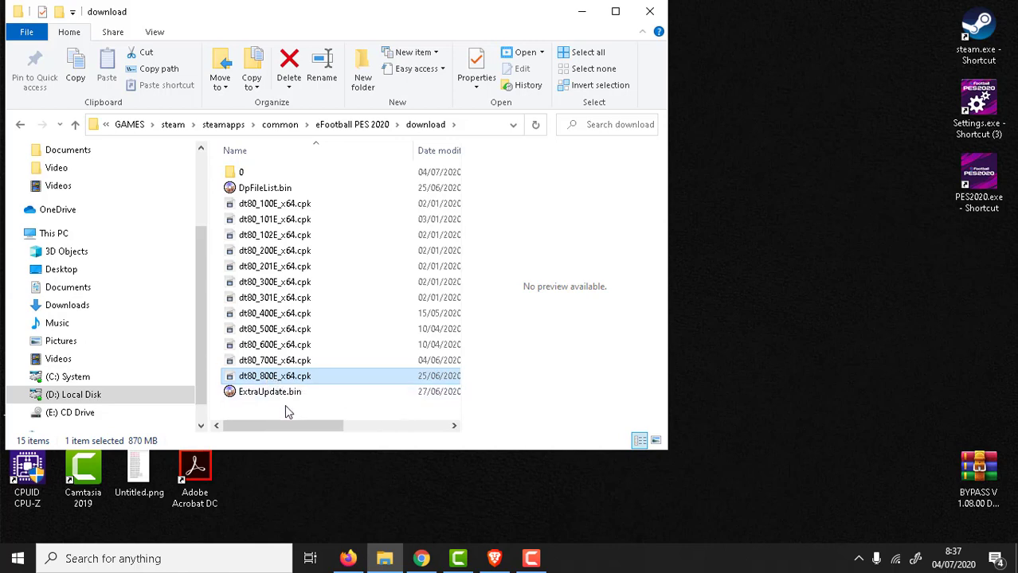
pyautogui.click(289, 412)
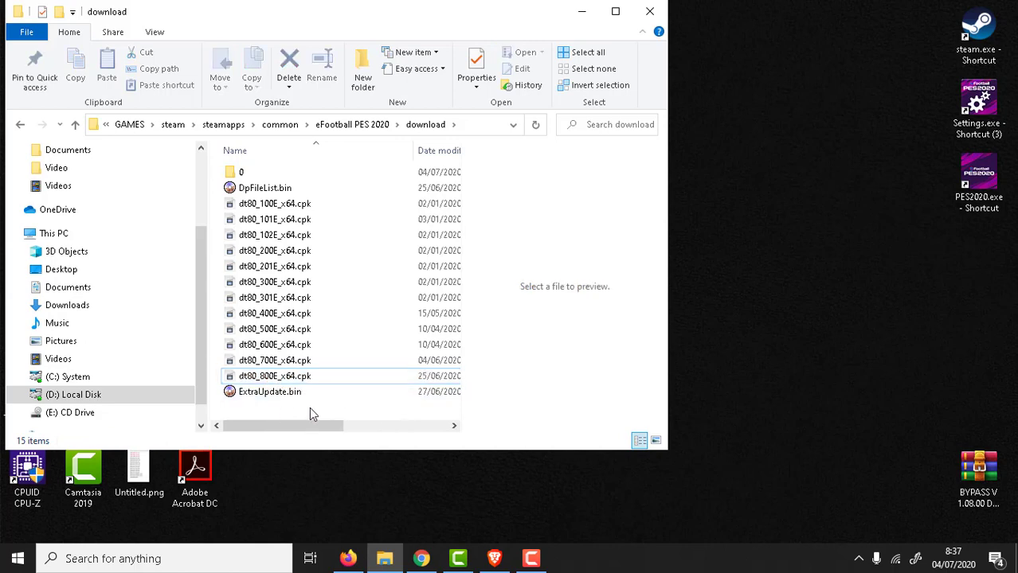
# Refresh and enlarge the download folder window, and review its DpFileList.bin, dt80 .cpk and ExtraUpdate.bin files
pyautogui.rightClick(313, 408)
pyautogui.click(378, 253)
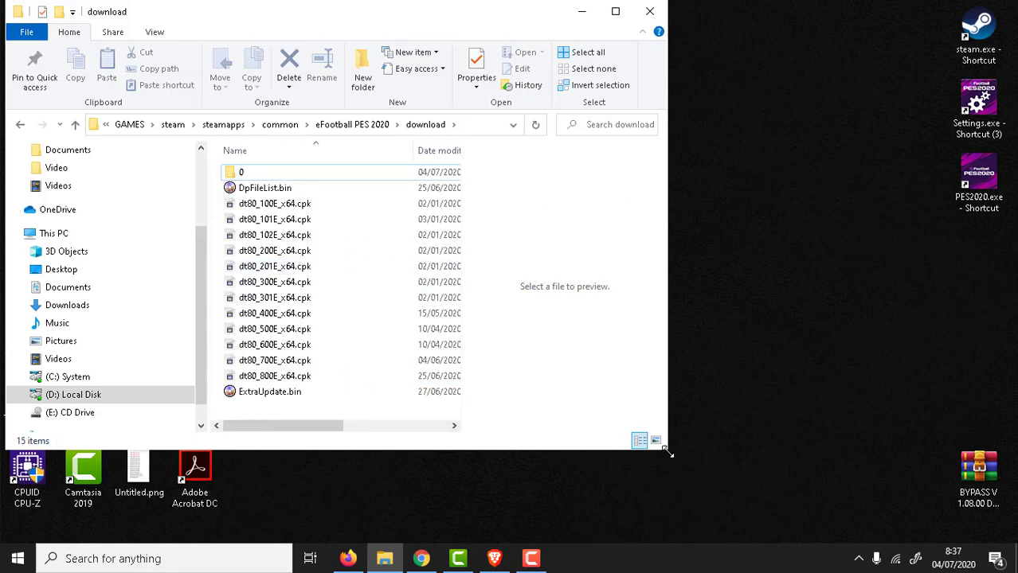
pyautogui.moveTo(668, 450); pyautogui.dragTo(717, 526)
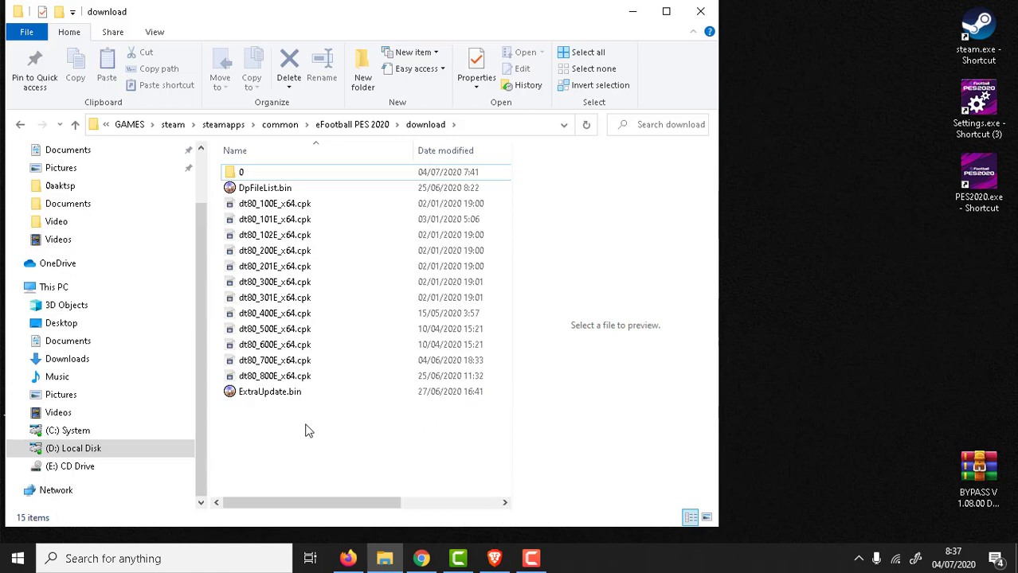
pyautogui.moveTo(324, 426); pyautogui.dragTo(226, 187)
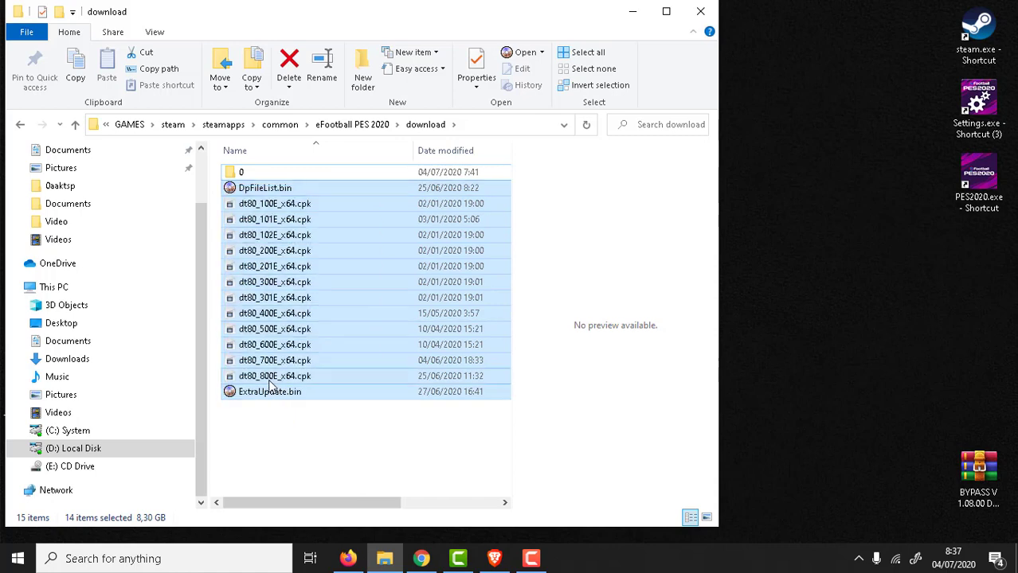
pyautogui.click(280, 383)
pyautogui.click(316, 442)
pyautogui.rightClick(316, 439)
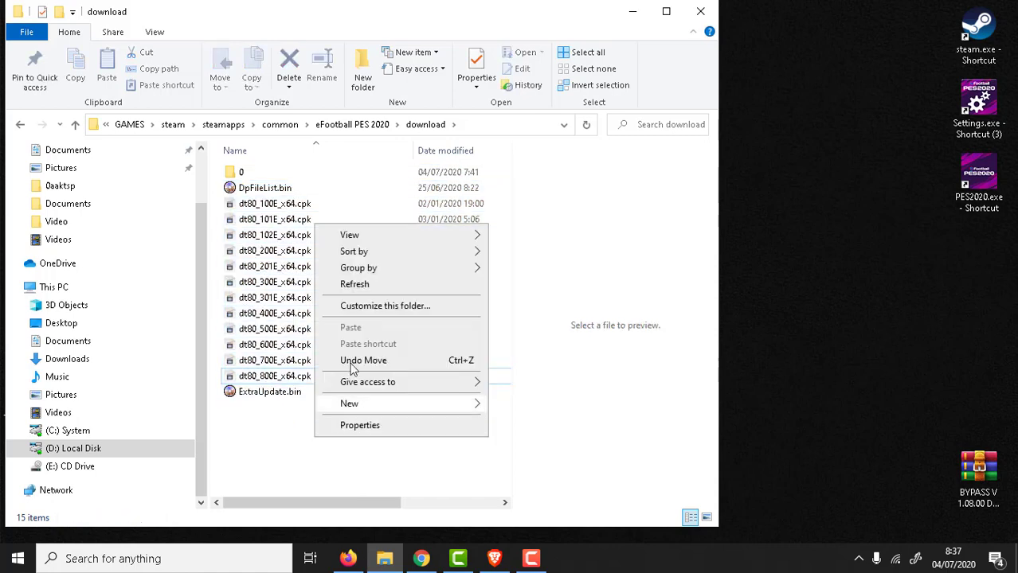
pyautogui.click(357, 286)
# Open the SmokePatch20.2.7 folder on Local Disk (D:) and refresh its contents
pyautogui.click(19, 448)
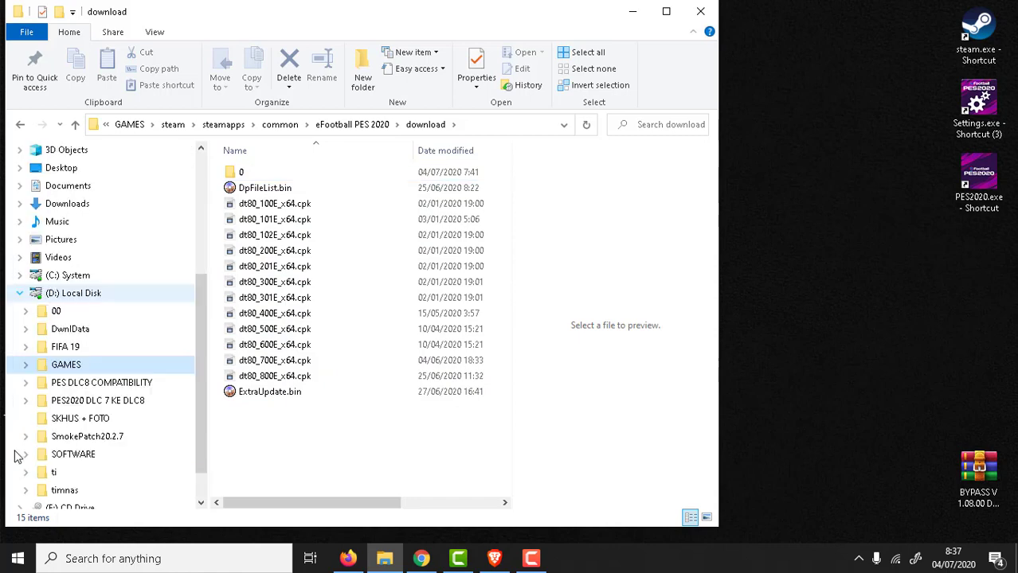
pyautogui.click(82, 436)
pyautogui.rightClick(251, 303)
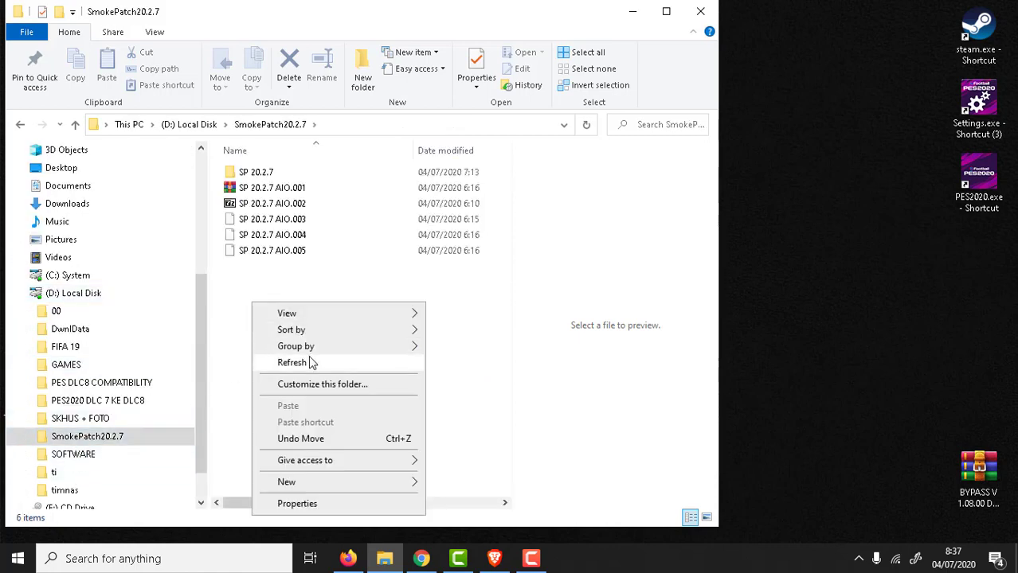
pyautogui.click(308, 363)
# Review archive parts SP 20.2.7 AIO.001 to .005 and the extraction options offered for the first part
pyautogui.click(279, 190)
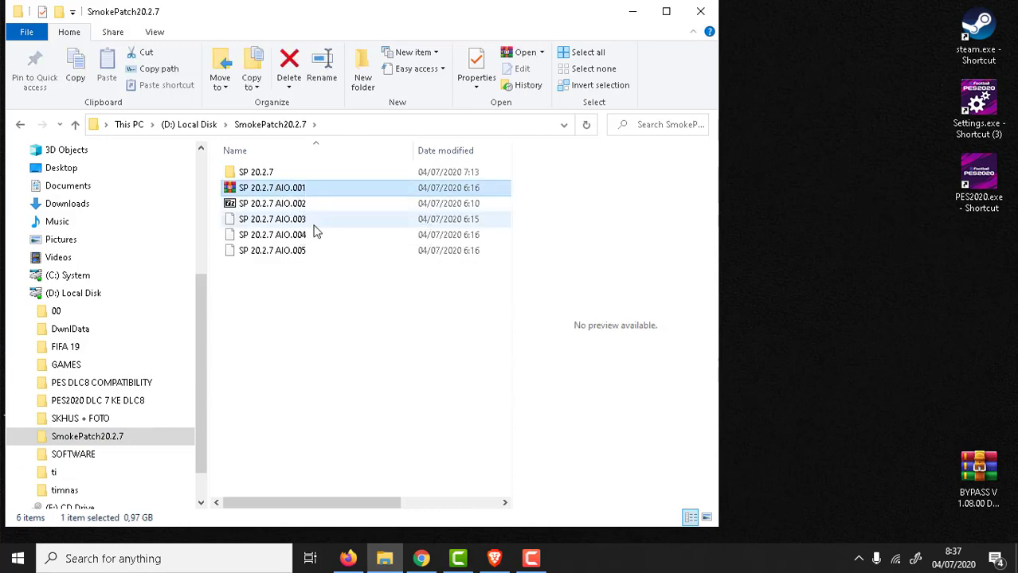
pyautogui.click(316, 253)
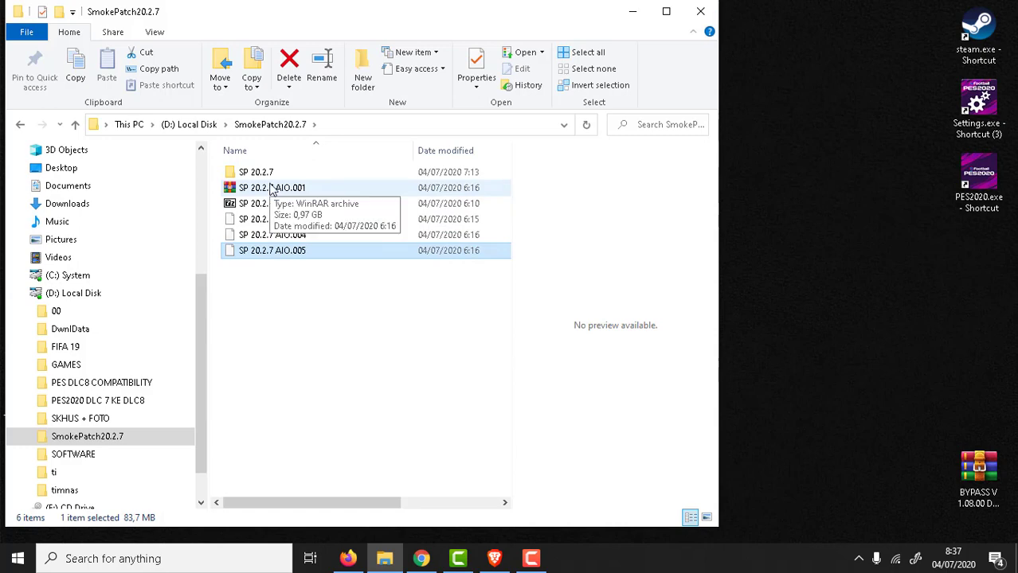
pyautogui.rightClick(272, 189)
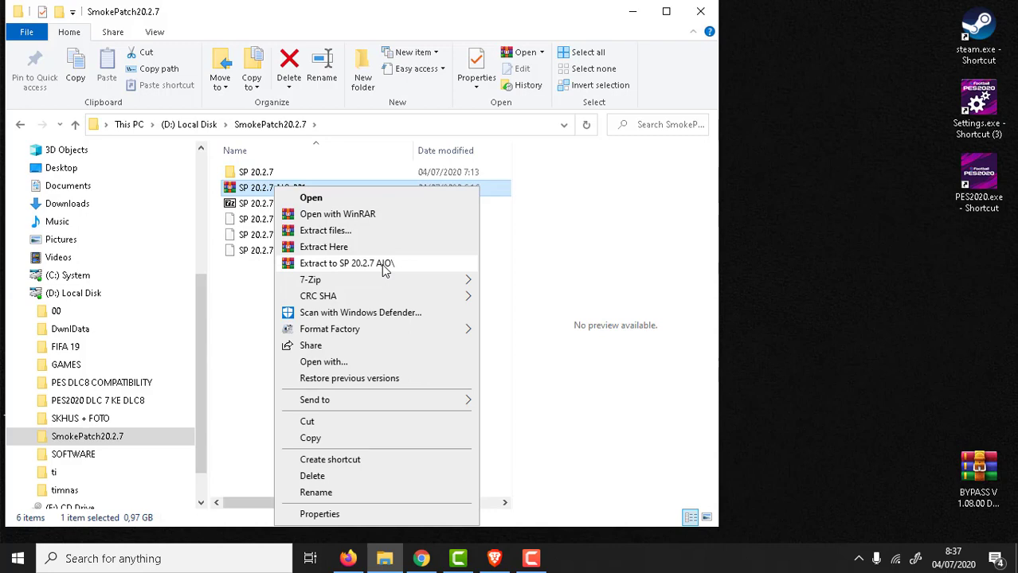
pyautogui.moveTo(409, 284)
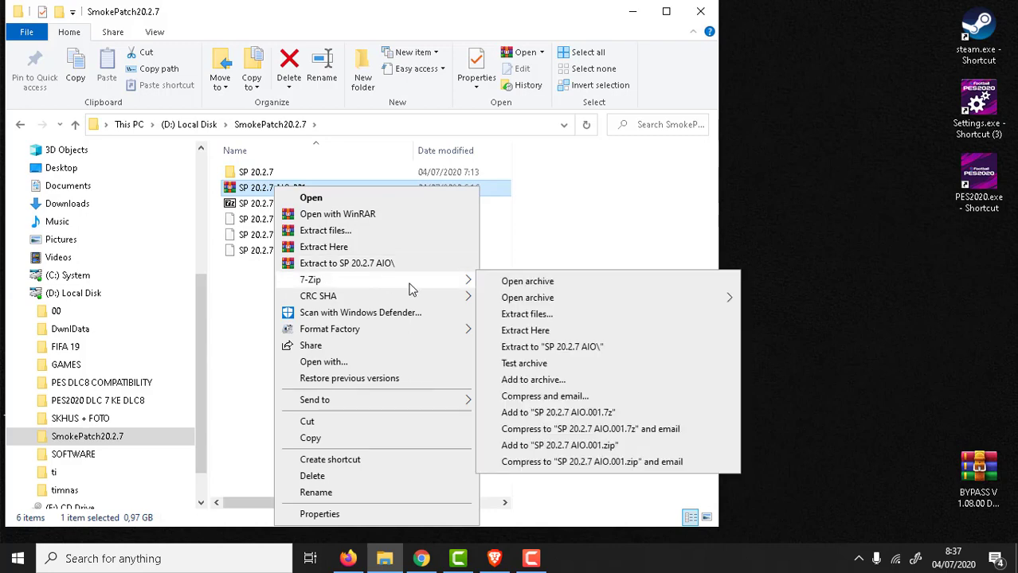
pyautogui.click(239, 301)
pyautogui.click(252, 289)
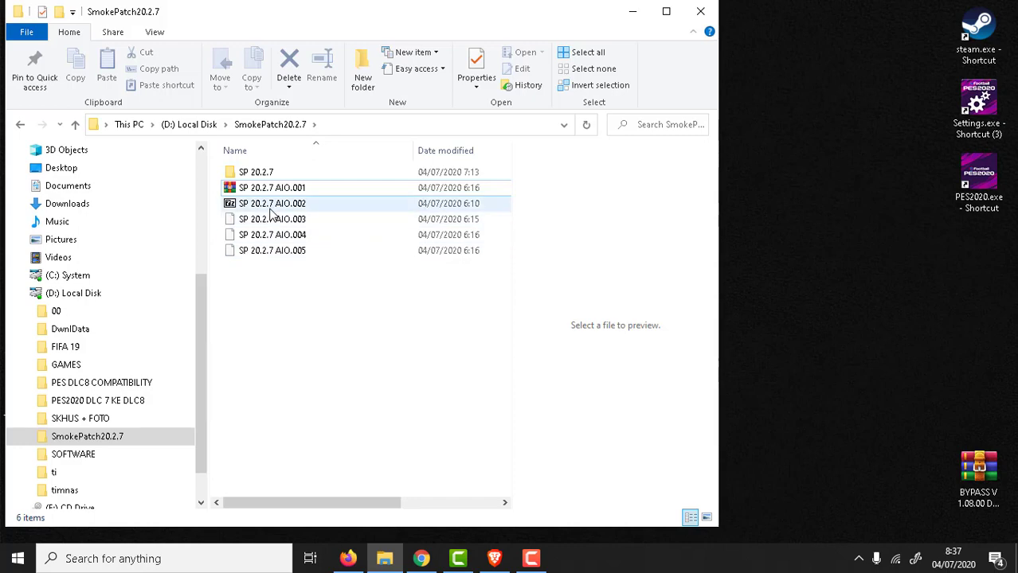
# Open the extracted SP 20.2.7 folder and copy the EDIT00000000 file
pyautogui.click(261, 177)
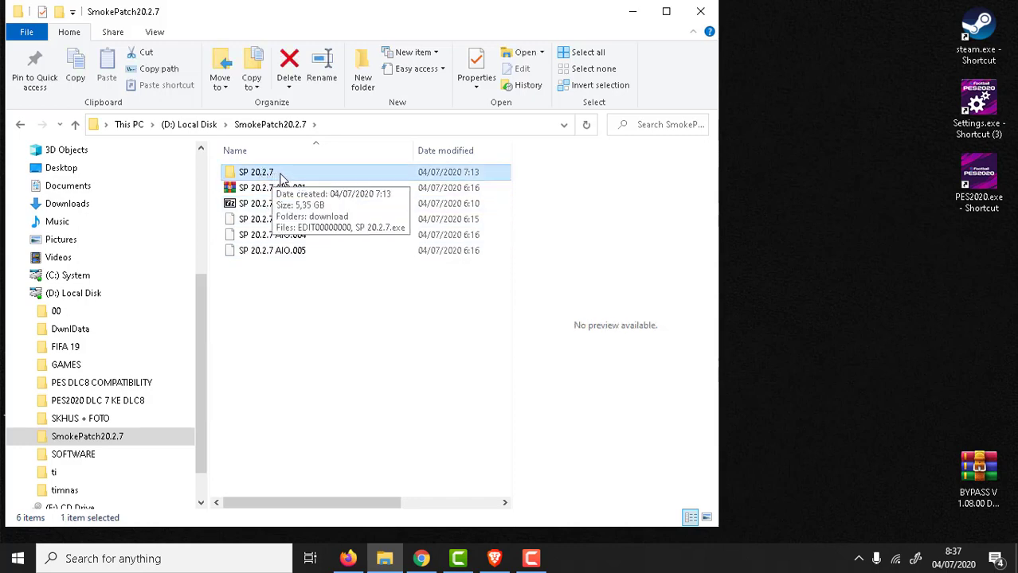
pyautogui.doubleClick(282, 177)
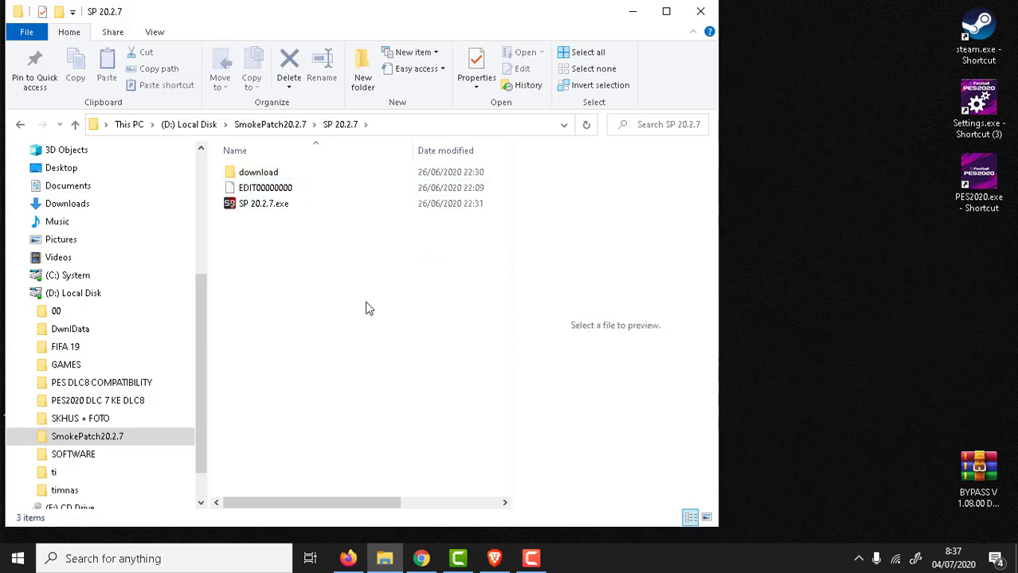
pyautogui.click(266, 207)
pyautogui.click(266, 189)
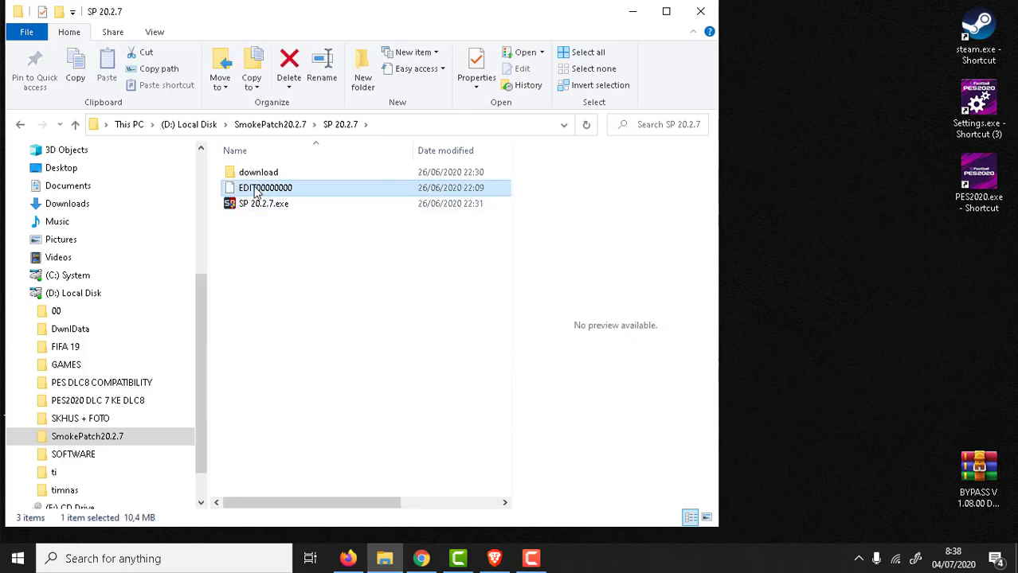
pyautogui.rightClick(255, 188)
pyautogui.click(296, 422)
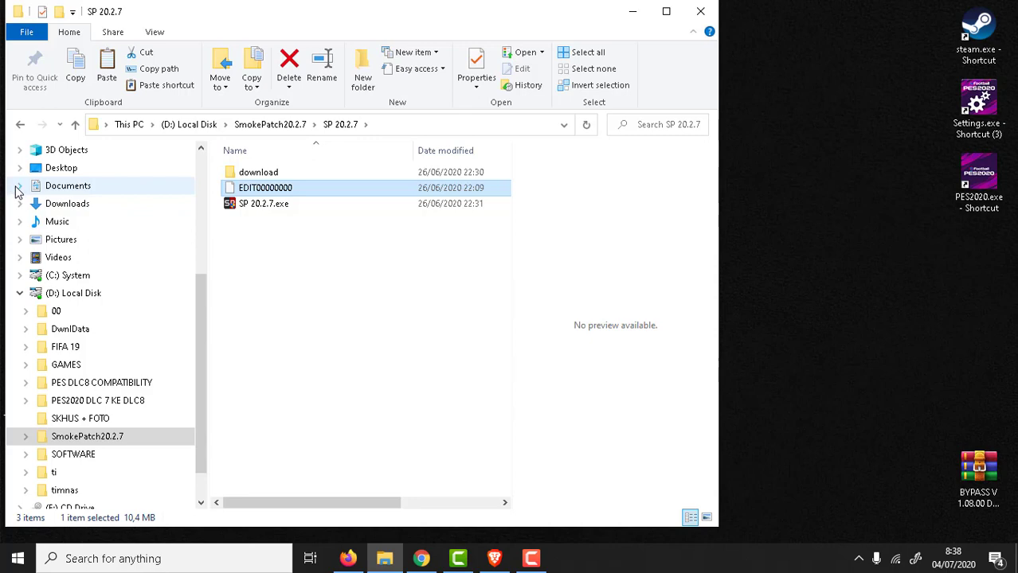
# Paste EDIT00000000 into the save folder of the user ID folder under Documents > KONAMI > eFootball PES 2020
pyautogui.click(19, 185)
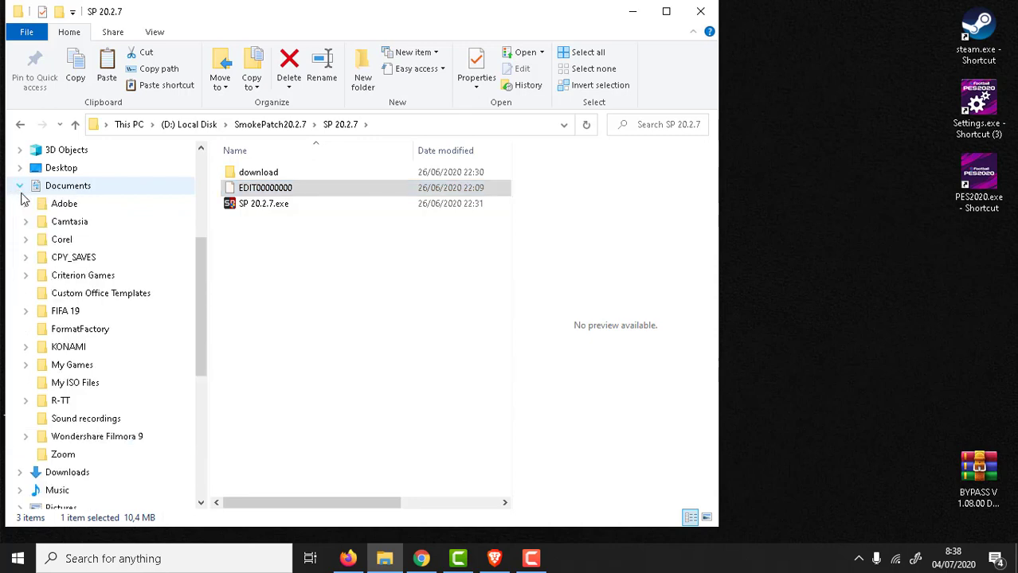
pyautogui.click(26, 347)
pyautogui.click(32, 365)
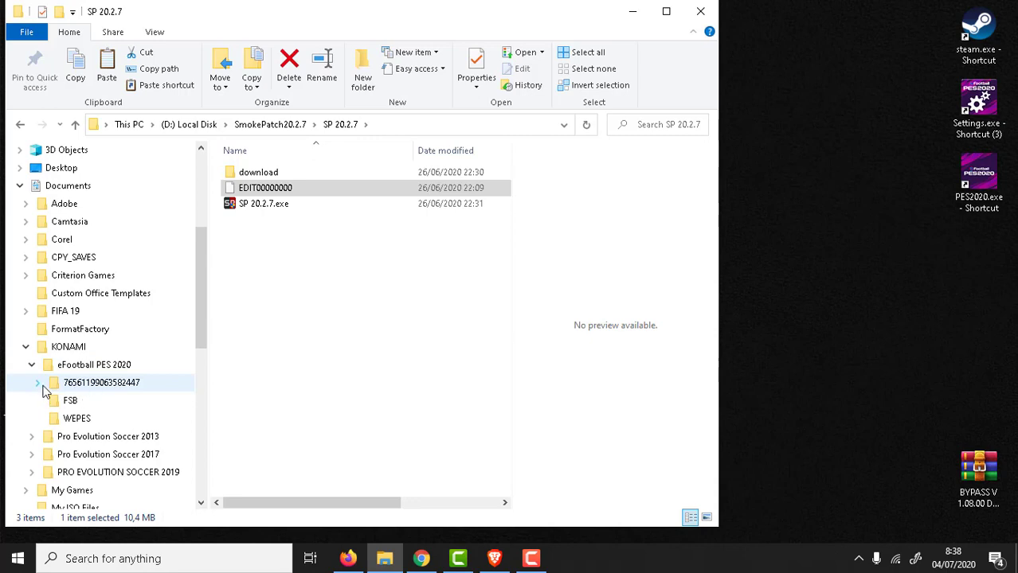
pyautogui.click(37, 384)
pyautogui.click(80, 402)
pyautogui.rightClick(239, 261)
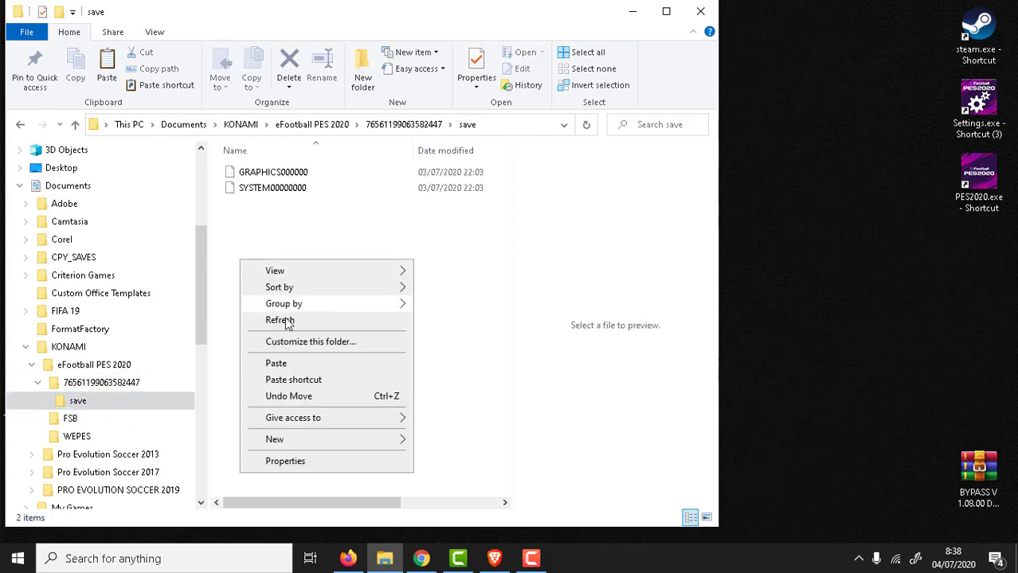
pyautogui.click(296, 363)
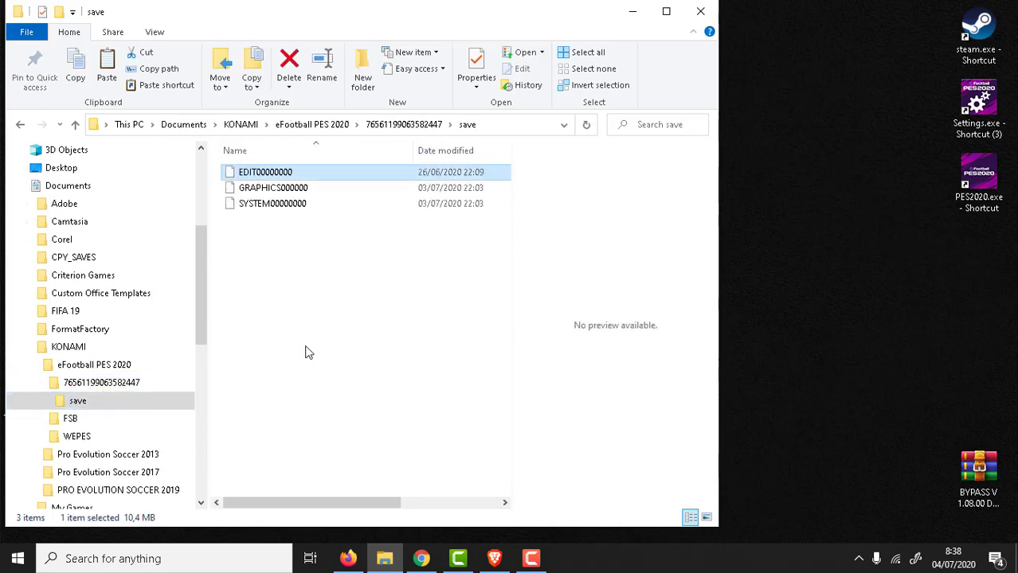
# Return to the SP 20.2.7 folder inside SmokePatch20.2.7 on Local Disk (D:)
pyautogui.click(20, 127)
pyautogui.click(21, 127)
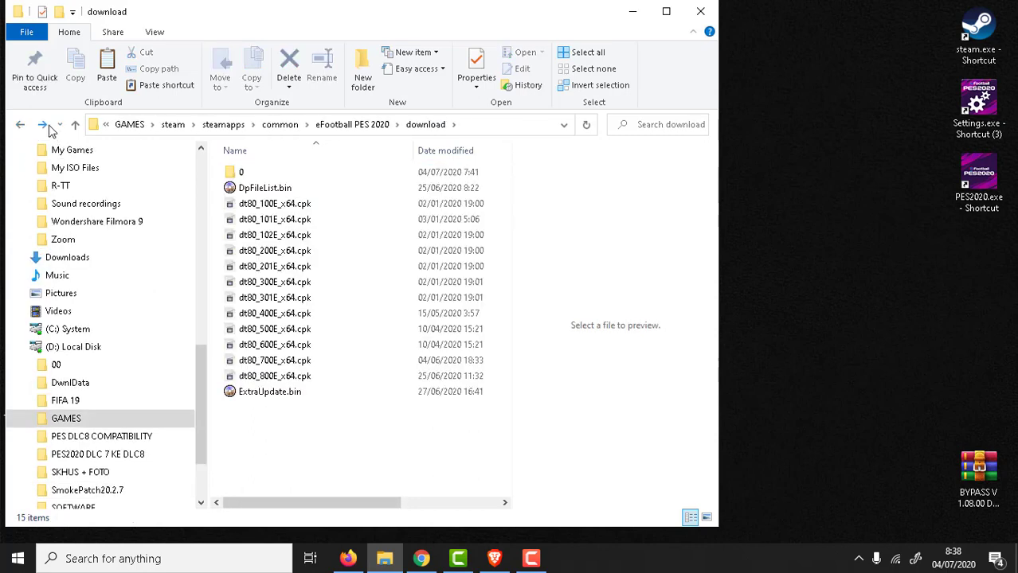
pyautogui.click(42, 125)
pyautogui.click(301, 220)
pyautogui.doubleClick(257, 172)
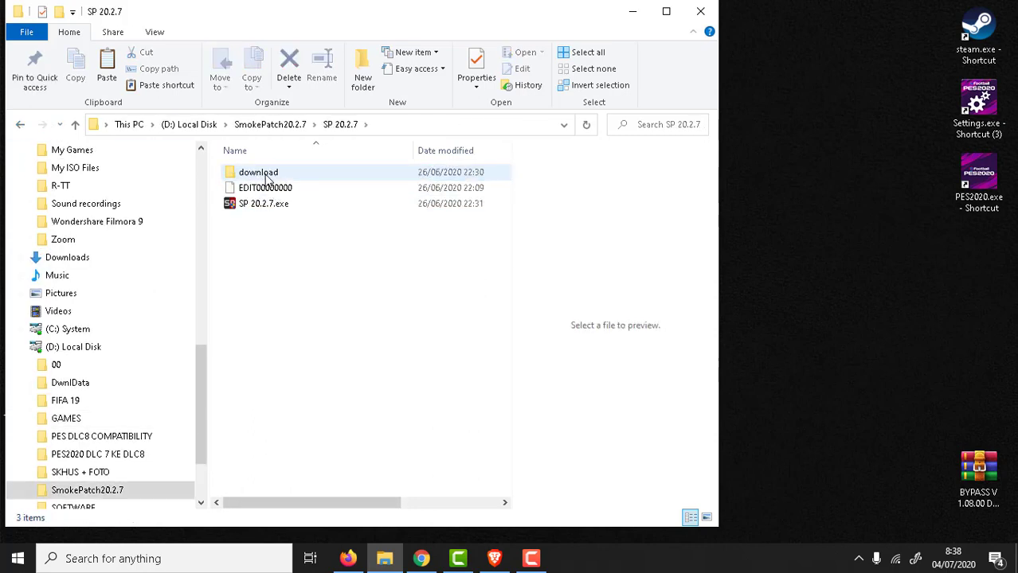
# Refresh the SP 20.2.7 folder and launch the SP 20.2.7.exe installer
pyautogui.click(271, 205)
pyautogui.click(310, 269)
pyautogui.rightClick(308, 261)
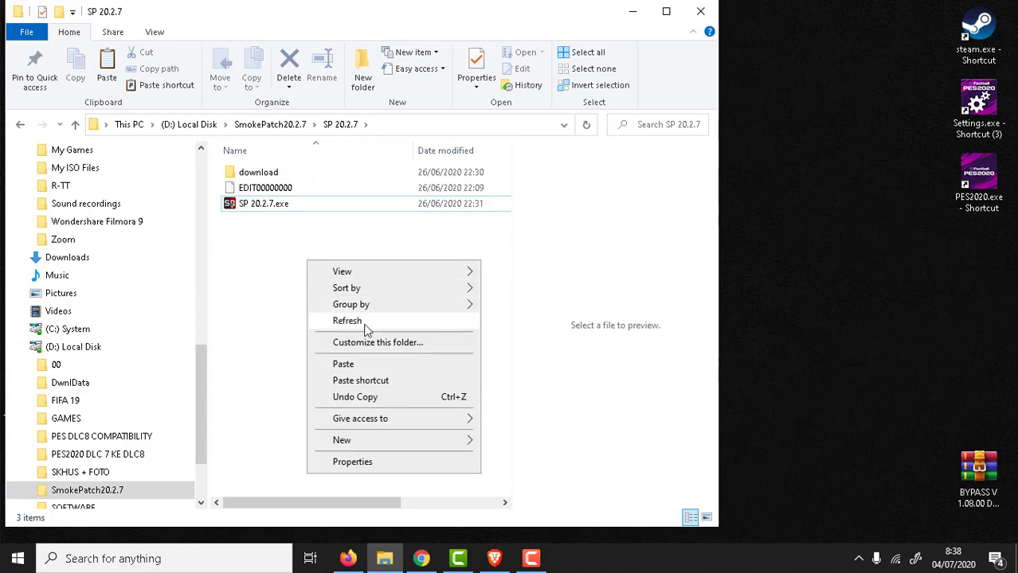
pyautogui.click(363, 325)
pyautogui.doubleClick(265, 205)
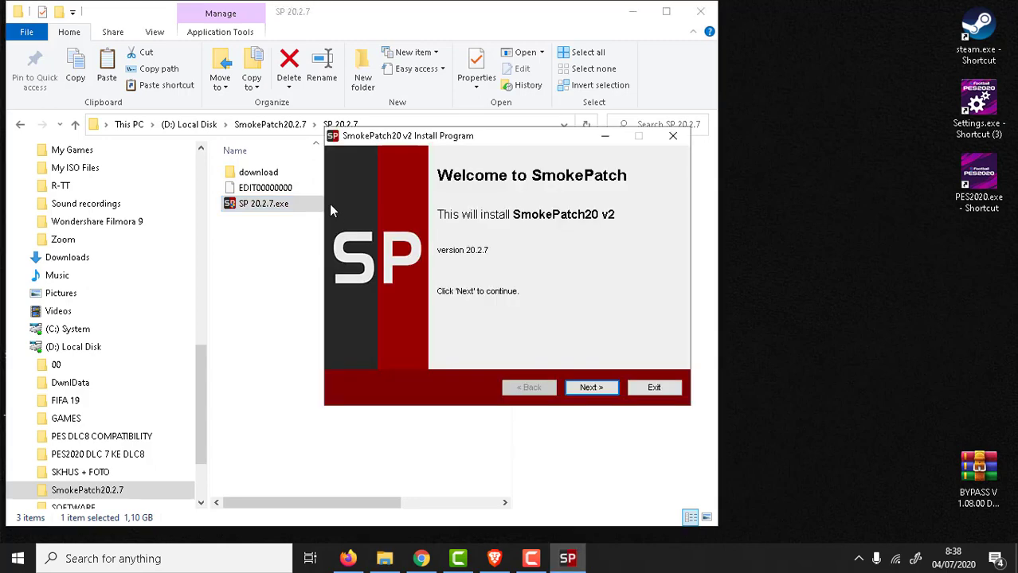
# Continue past the installer's introductory pages, choose the For Bypass game version and proceed to the directory page
pyautogui.click(591, 390)
pyautogui.click(590, 388)
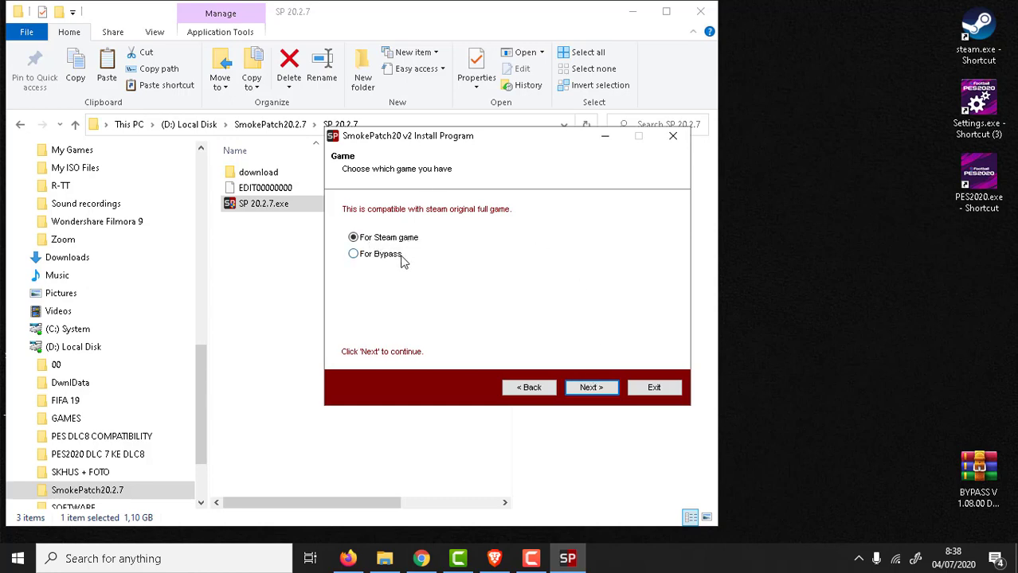
pyautogui.click(373, 254)
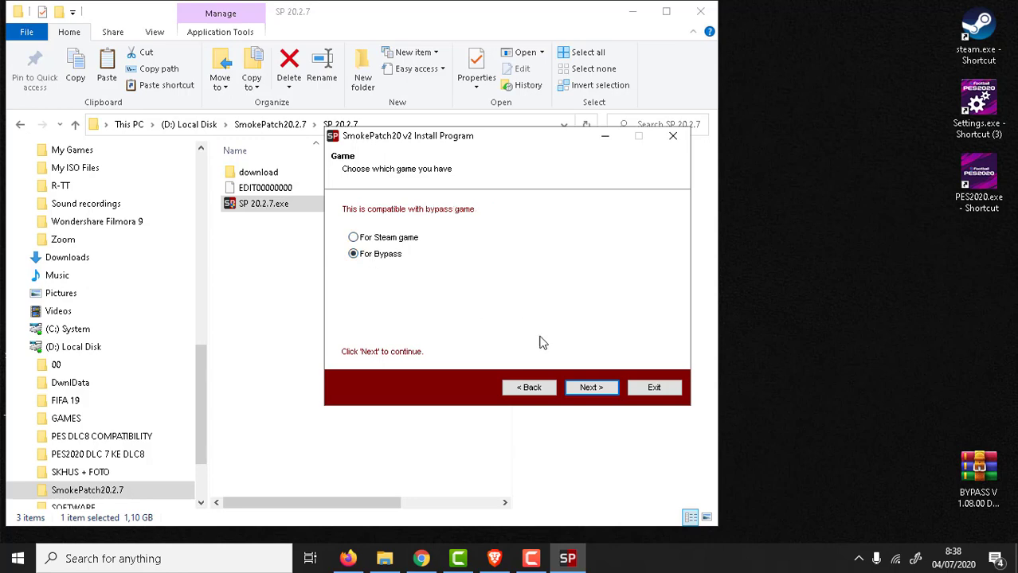
pyautogui.click(594, 388)
# Set the patch's installation directory to D:\GAMES\steam\steamapps\common\eFootball PES 2020
pyautogui.click(664, 235)
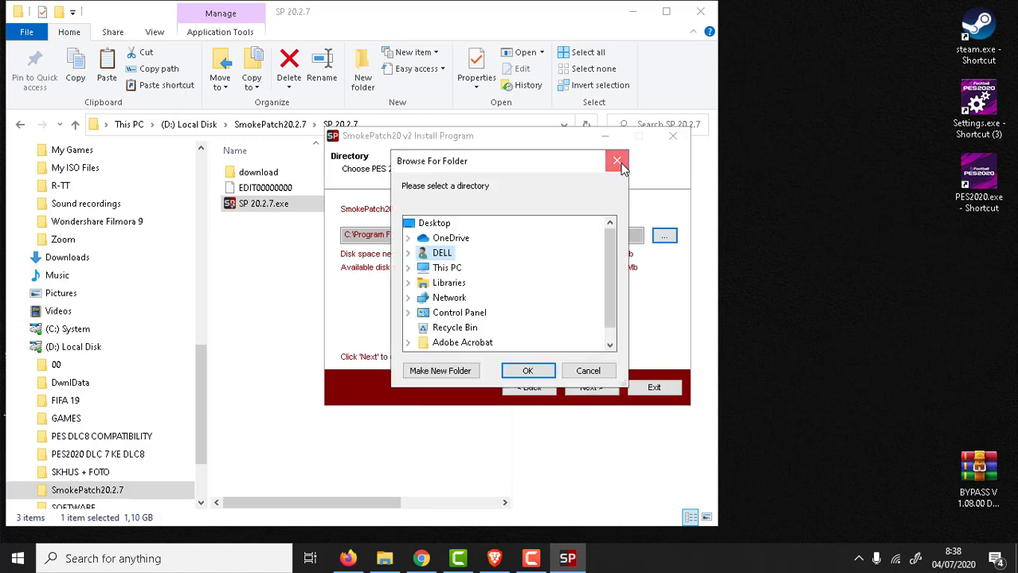
pyautogui.click(616, 160)
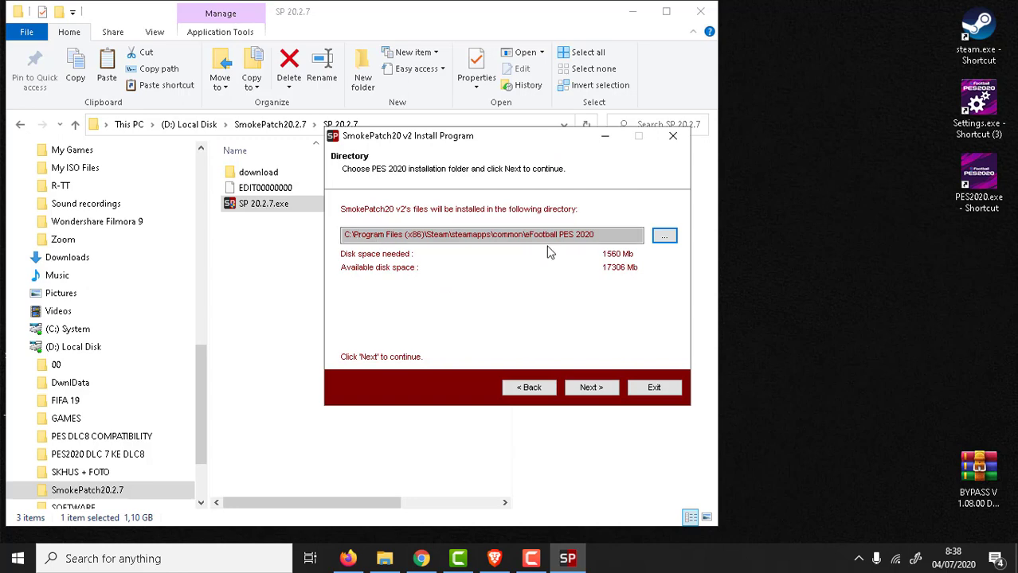
pyautogui.click(664, 237)
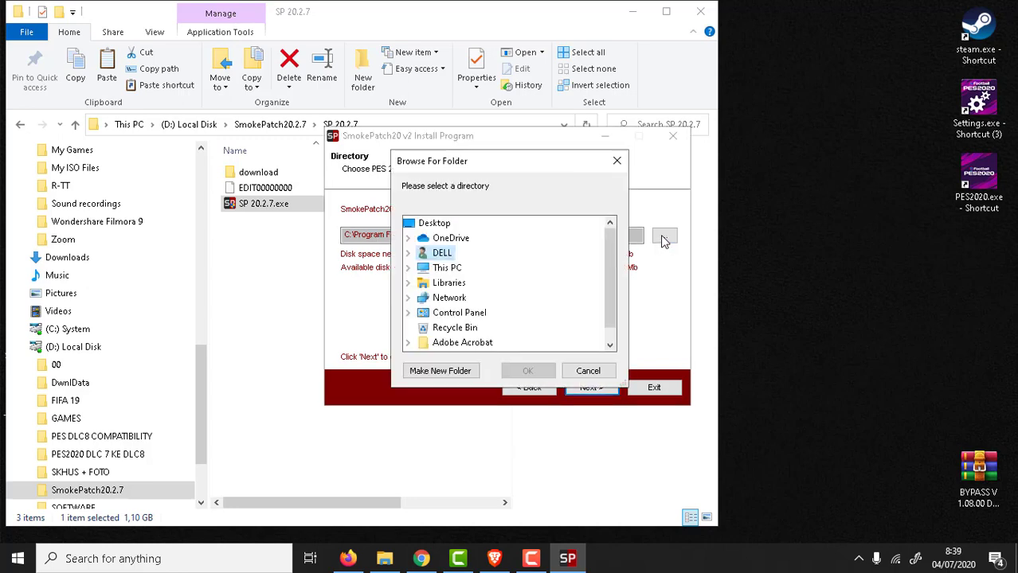
pyautogui.scroll(-1, 428, 322)
pyautogui.click(422, 313)
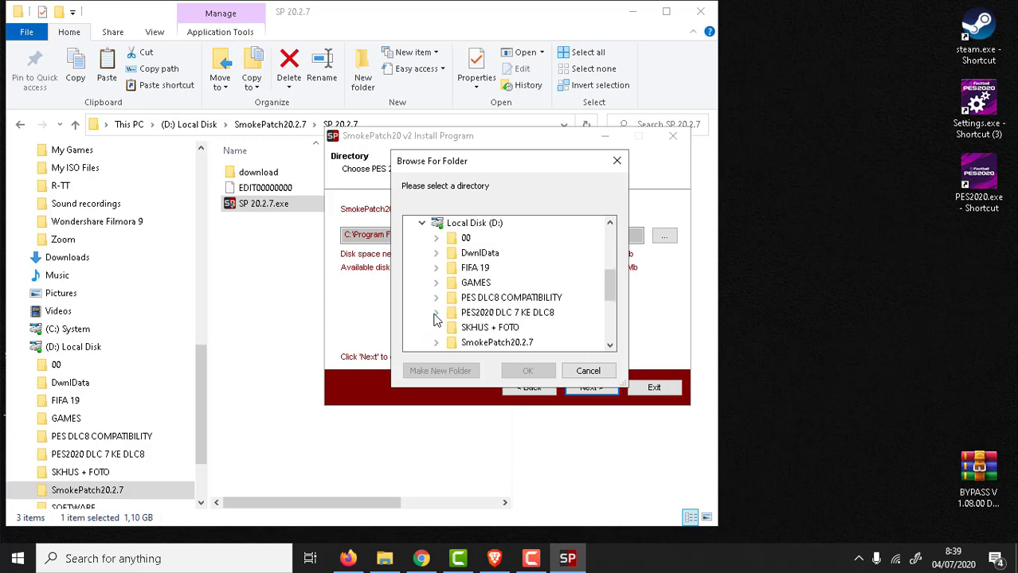
pyautogui.scroll(-3, 430, 319)
pyautogui.scroll(2, 434, 317)
pyautogui.scroll(5, 436, 322)
pyautogui.click(446, 348)
pyautogui.scroll(-7, 446, 311)
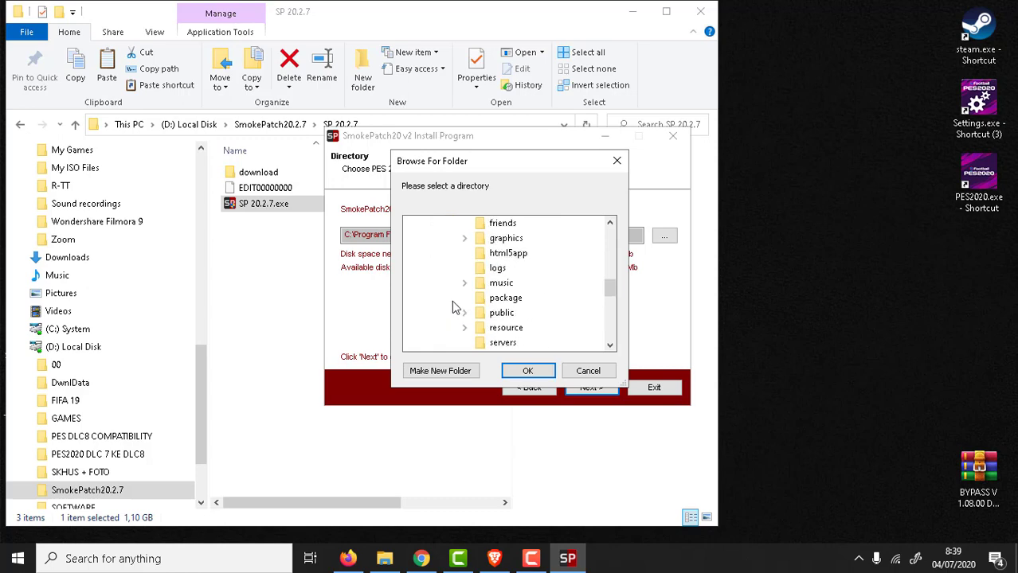
pyautogui.scroll(1, 452, 305)
pyautogui.click(464, 253)
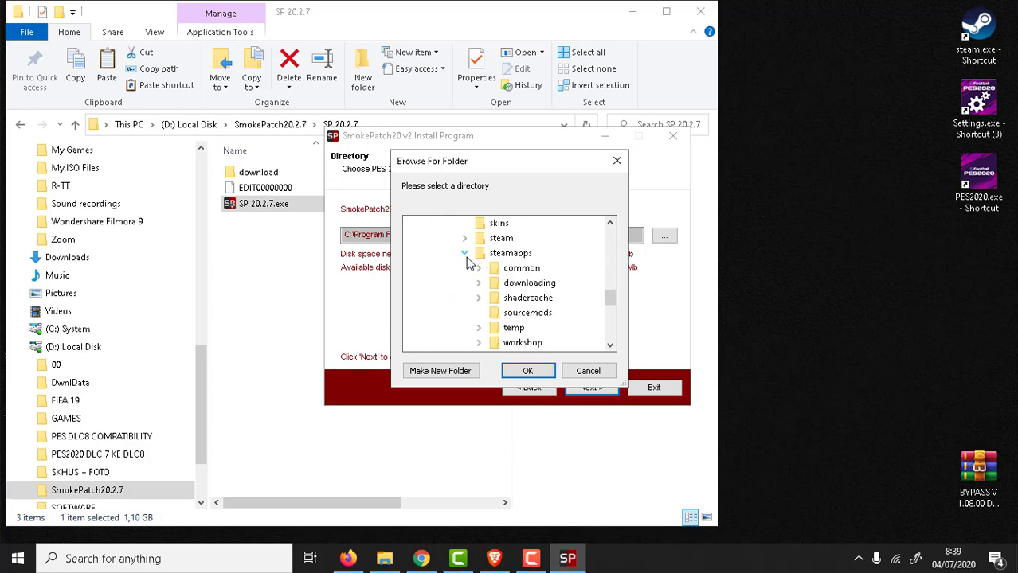
pyautogui.click(479, 268)
pyautogui.doubleClick(532, 285)
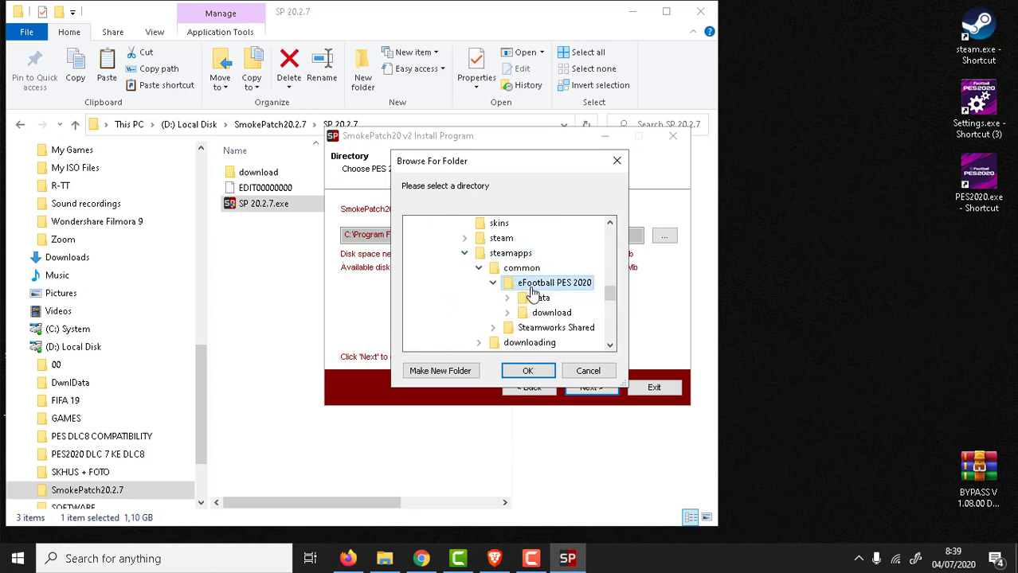
pyautogui.click(527, 371)
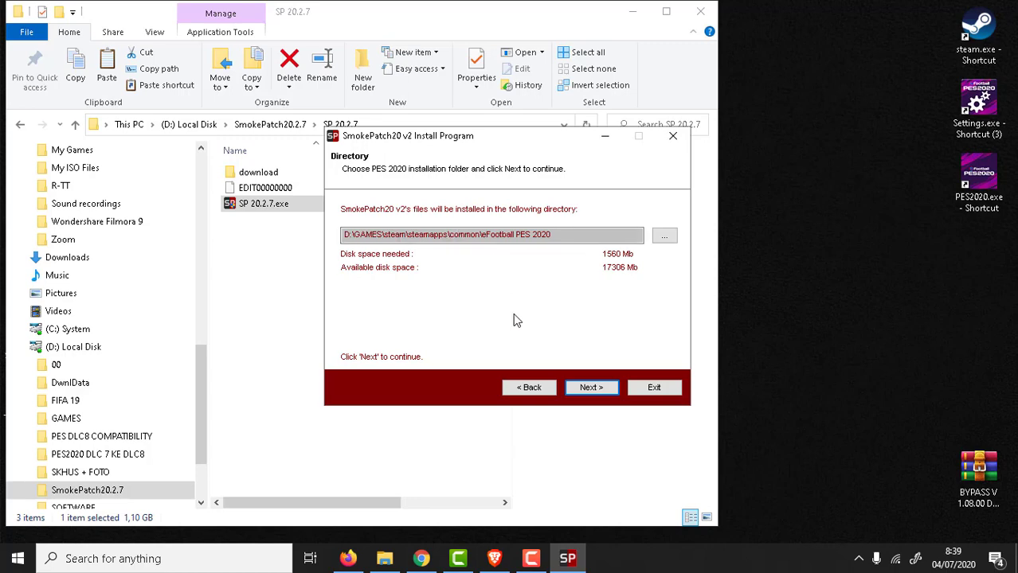
# Run the SmokePatch20 v2 installation, dismiss the PES SmokePatch web page in the browser, and exit the installer
pyautogui.click(592, 389)
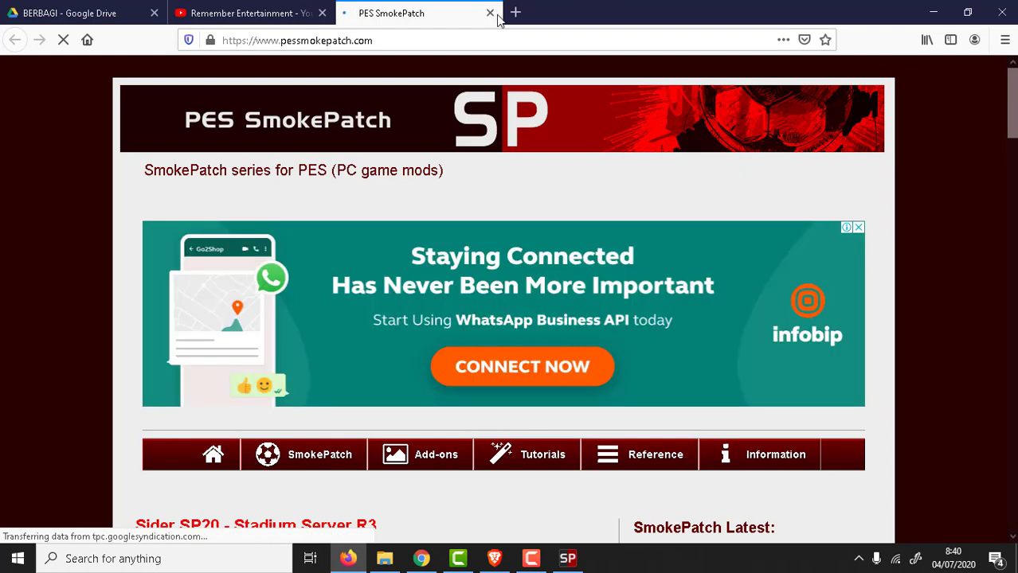
pyautogui.click(490, 14)
pyautogui.click(931, 14)
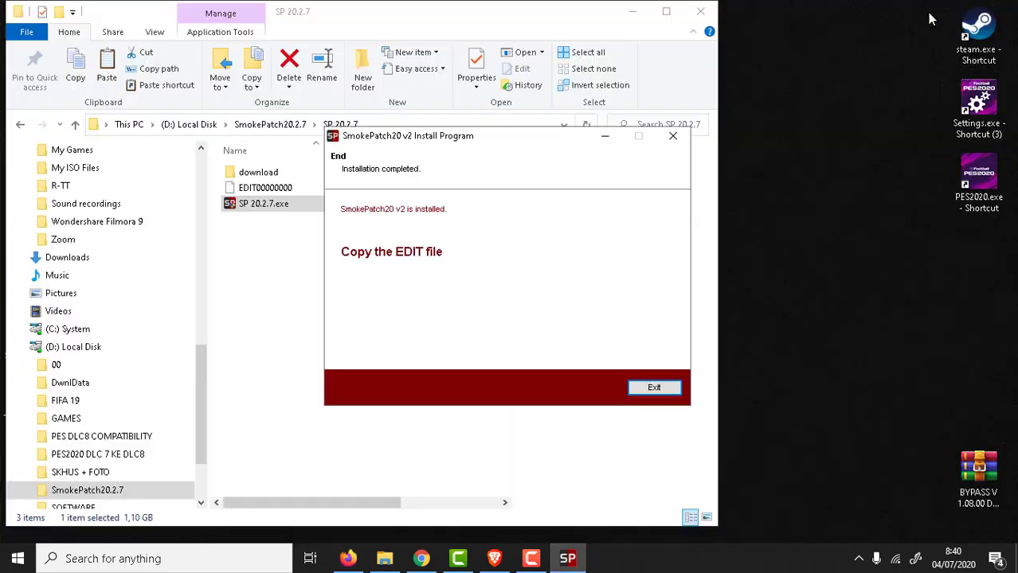
pyautogui.click(653, 389)
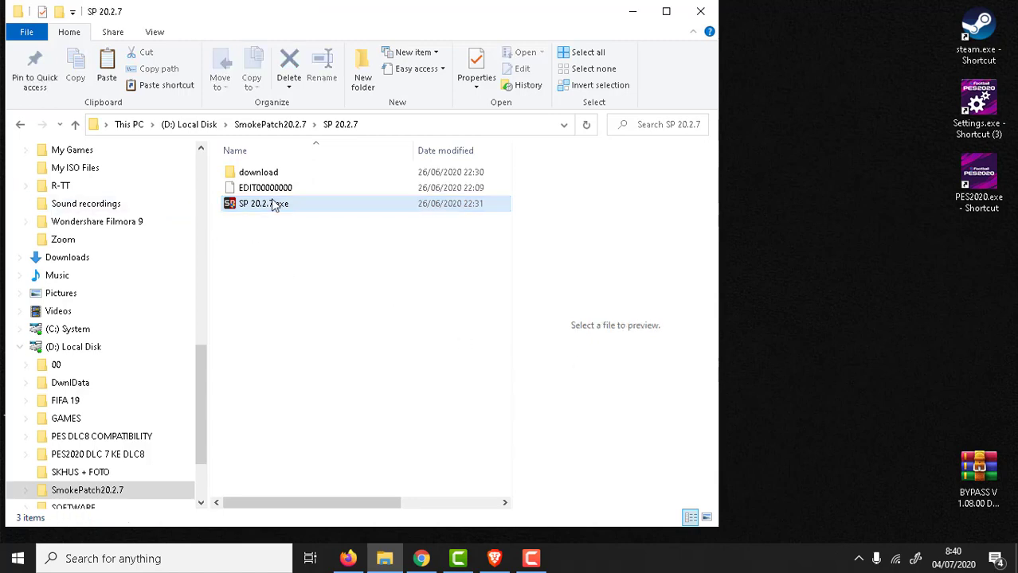
# Check the save folder under Documents > KONAMI > eFootball PES 2020 for the EDIT00000000 file and close the folder window
pyautogui.moveTo(197, 388); pyautogui.dragTo(201, 277)
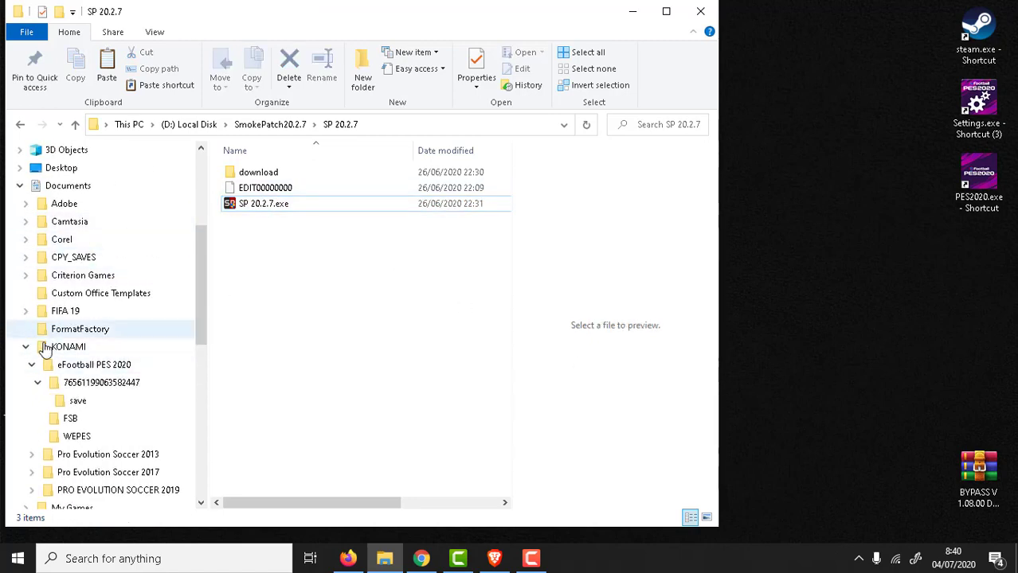
pyautogui.click(89, 400)
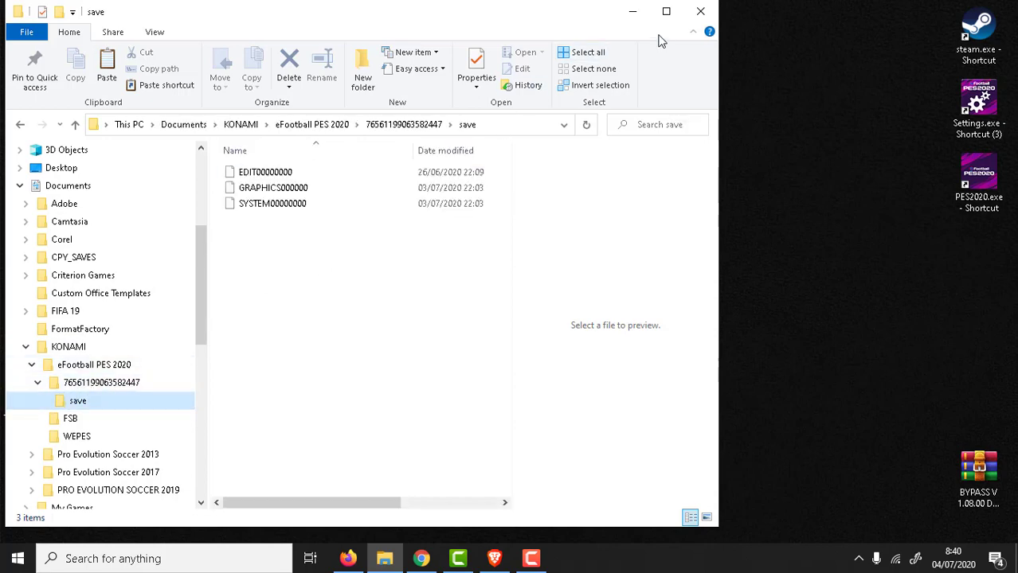
pyautogui.click(700, 11)
pyautogui.rightClick(583, 230)
pyautogui.click(691, 268)
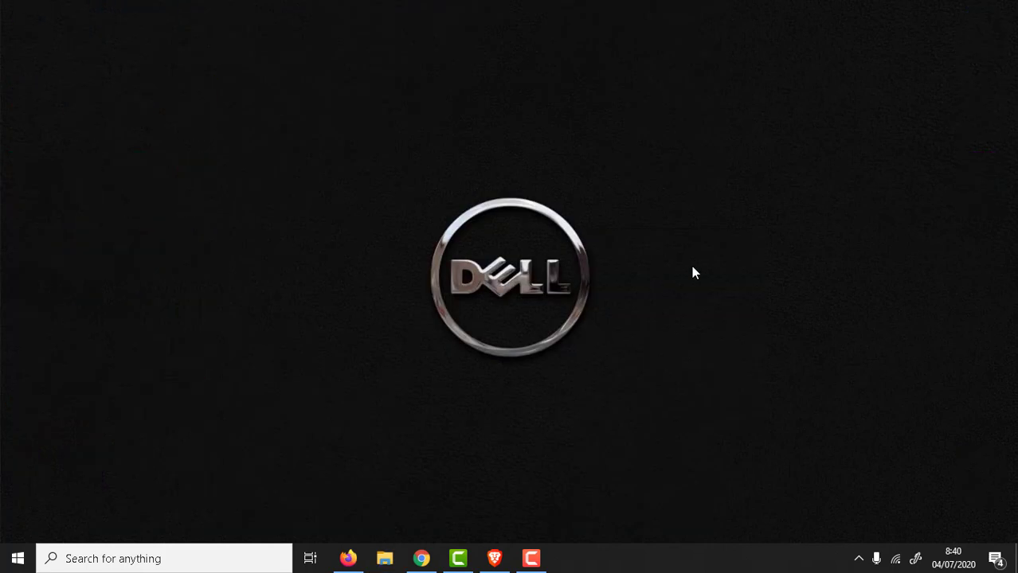
pyautogui.rightClick(847, 151)
pyautogui.click(904, 224)
pyautogui.rightClick(707, 161)
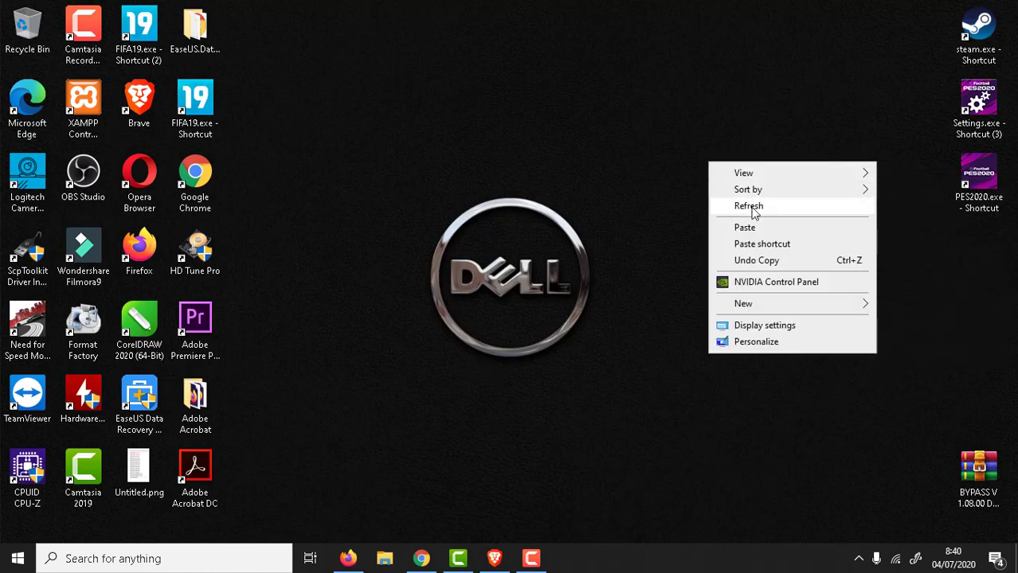
pyautogui.click(716, 207)
pyautogui.rightClick(709, 197)
pyautogui.click(750, 243)
pyautogui.click(977, 180)
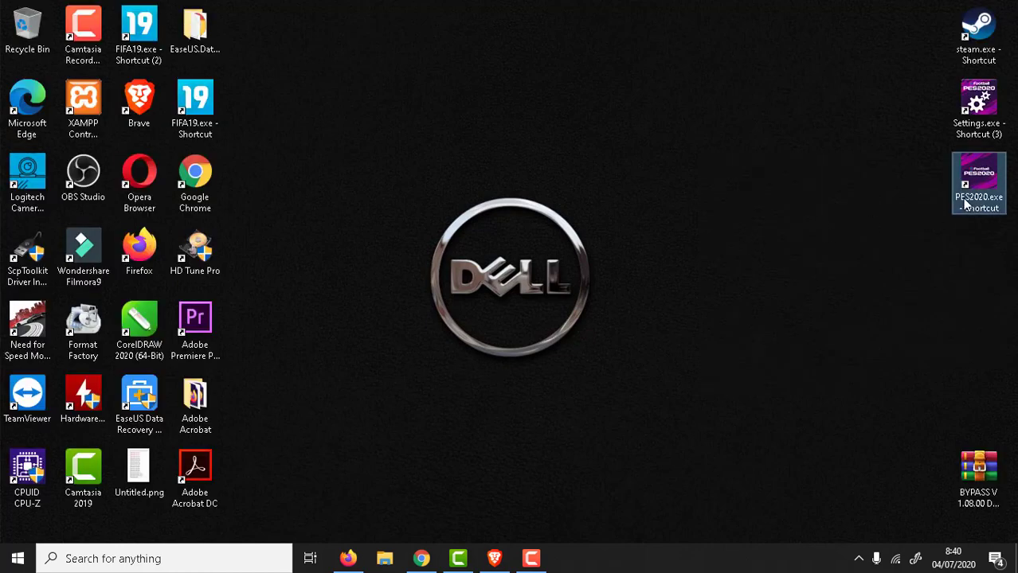
pyautogui.rightClick(651, 215)
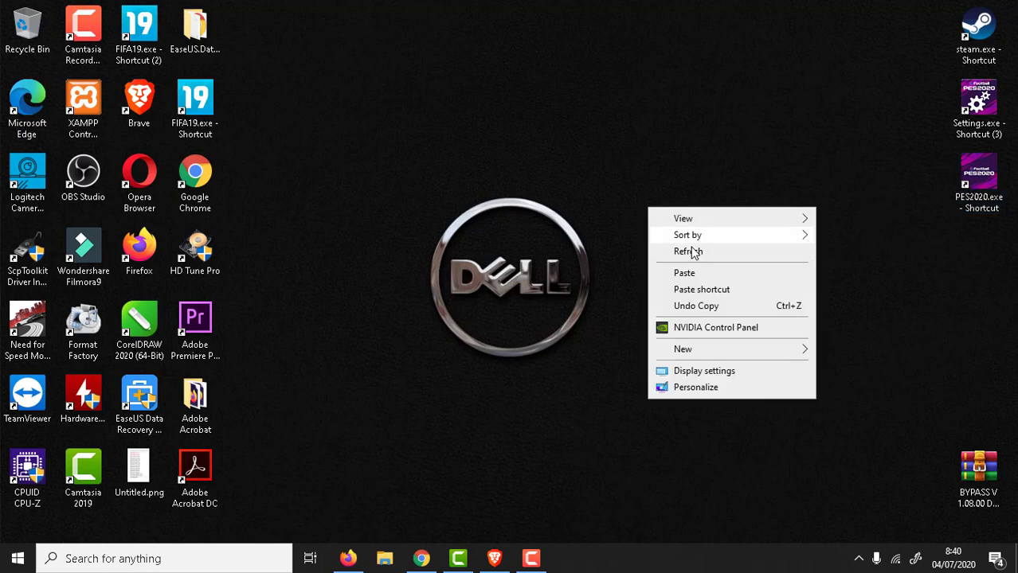
pyautogui.click(693, 253)
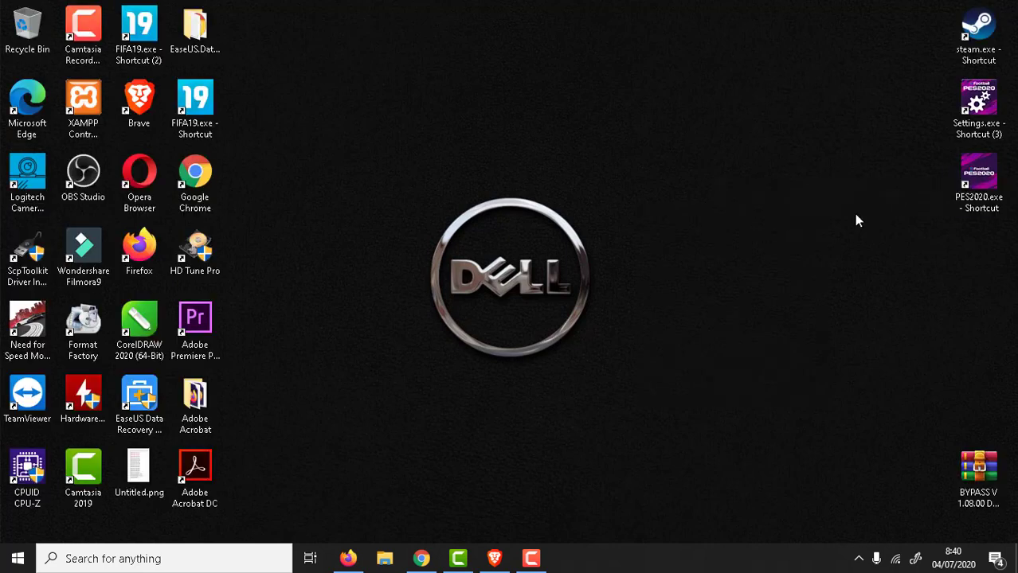
# Open the eFootball PES 2020 Settings from the desktop shortcut, set the screen mode to Window Mode and save it
pyautogui.doubleClick(977, 111)
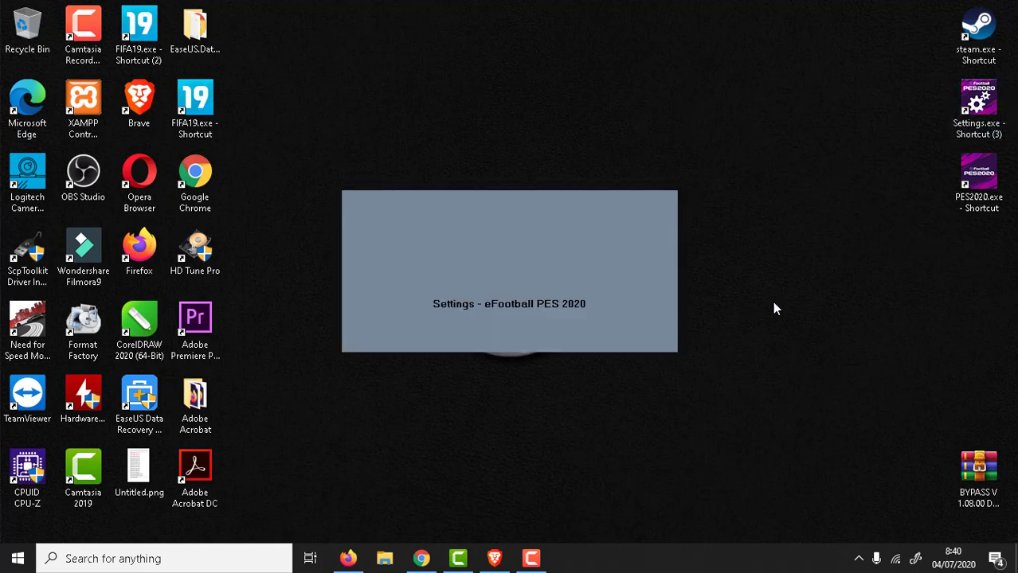
pyautogui.rightClick(774, 308)
pyautogui.click(790, 345)
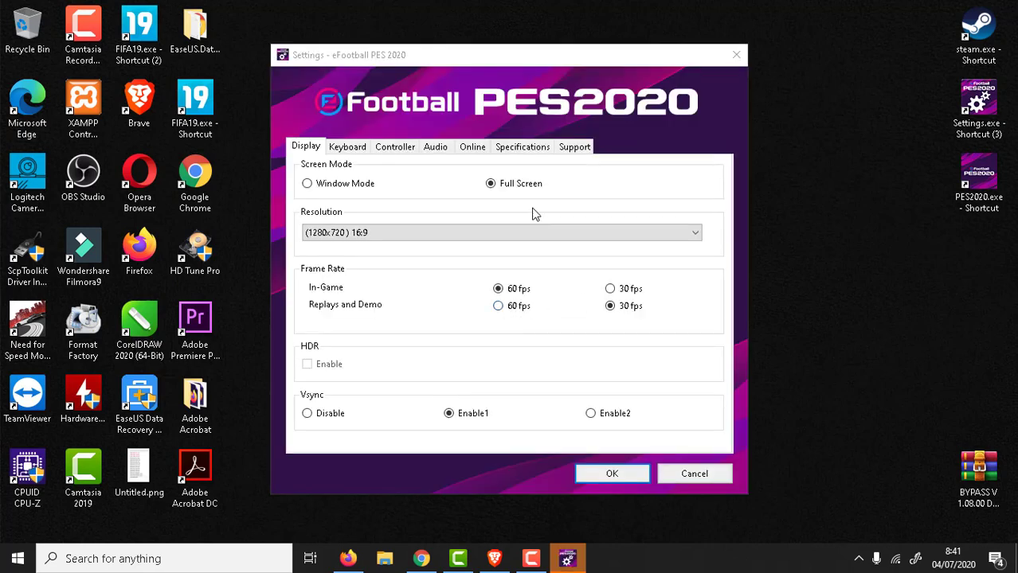
pyautogui.click(351, 185)
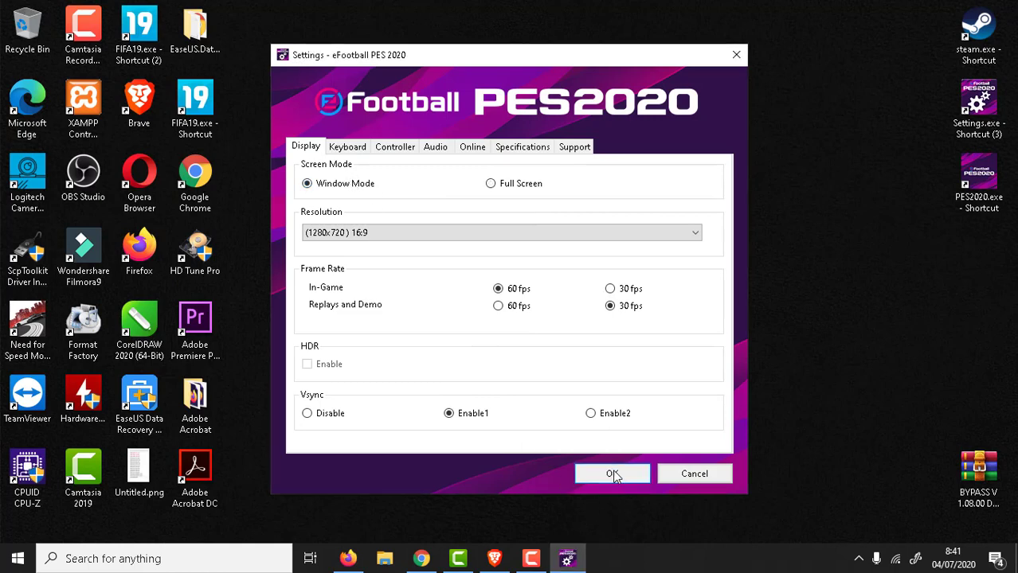
pyautogui.click(615, 472)
# Launch the game from the PES2020.exe desktop shortcut and disconnect the computer from Wi-Fi
pyautogui.doubleClick(988, 183)
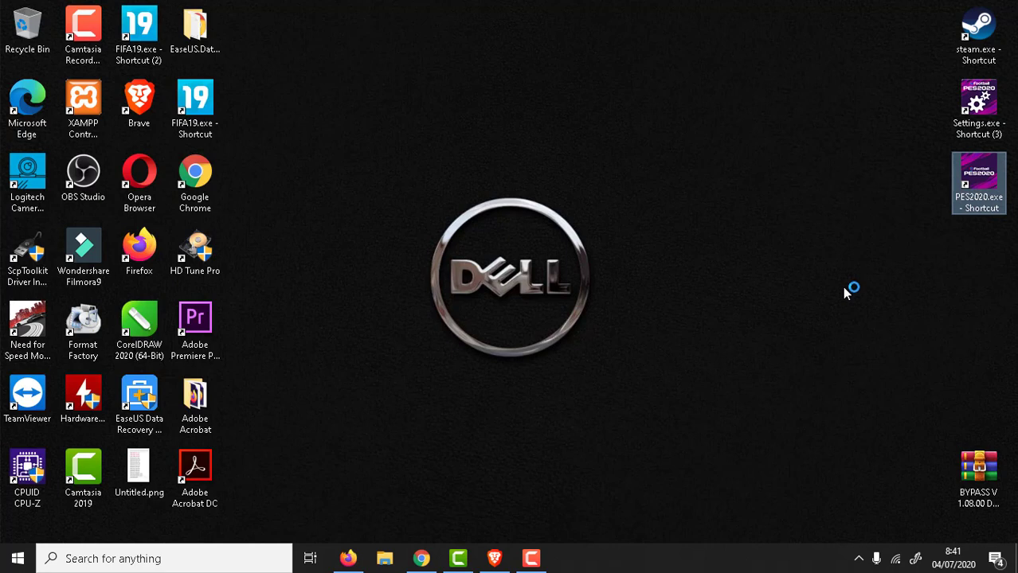
pyautogui.click(897, 561)
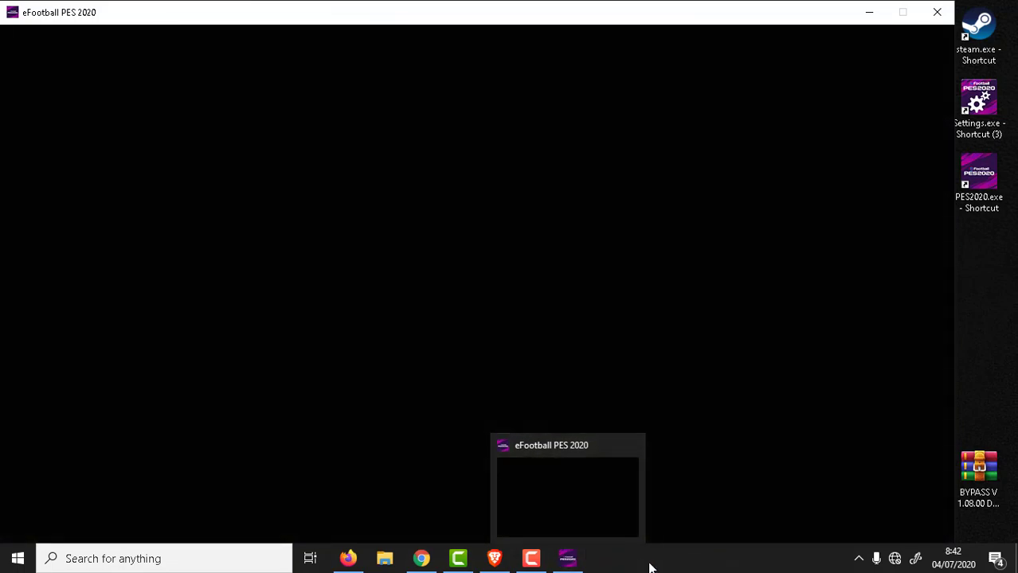
pyautogui.moveTo(530, 563)
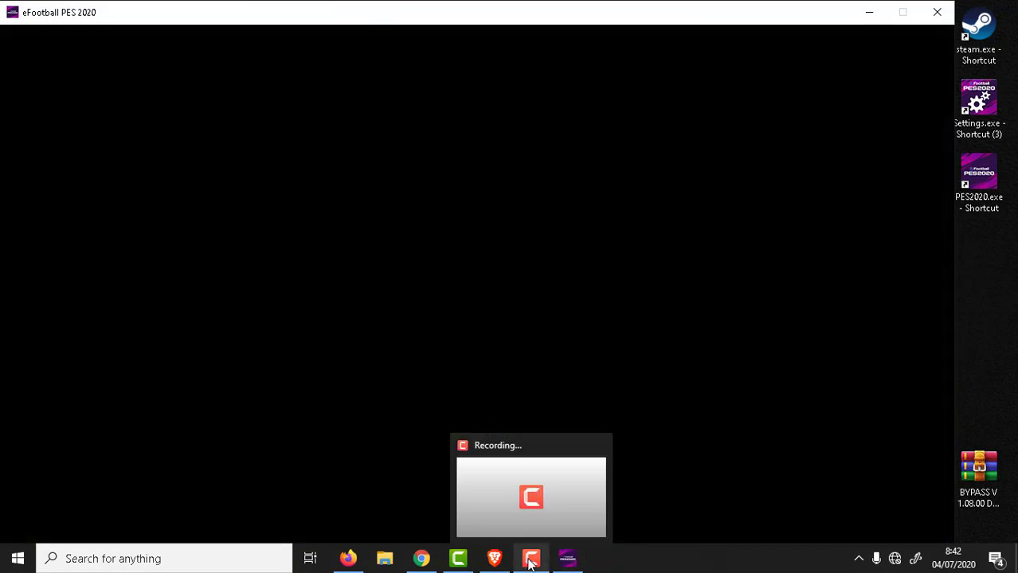
pyautogui.moveTo(421, 560)
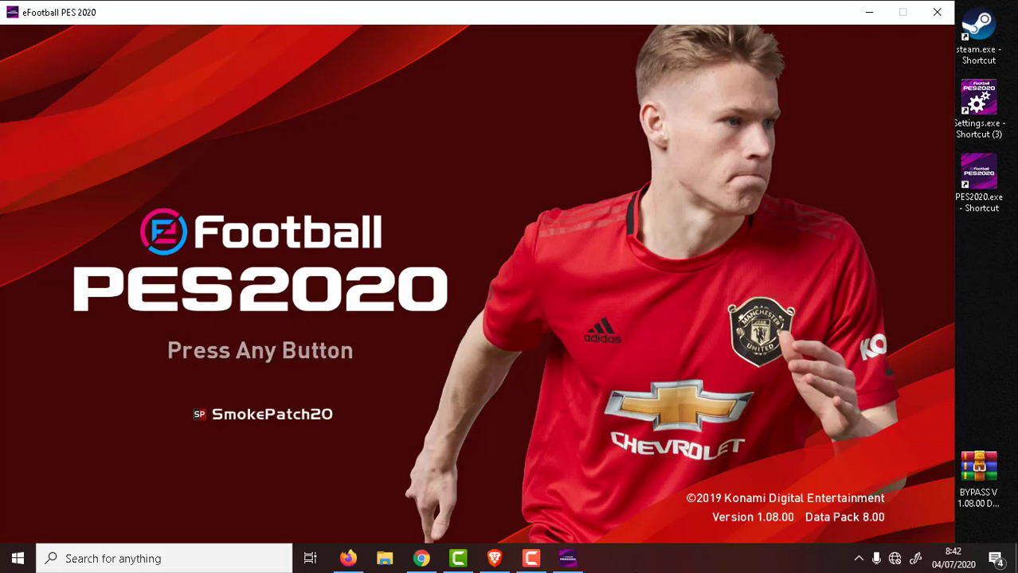
# Continue past the title screen and the online service notice, and look through the main menu modes
pyautogui.press('Return')
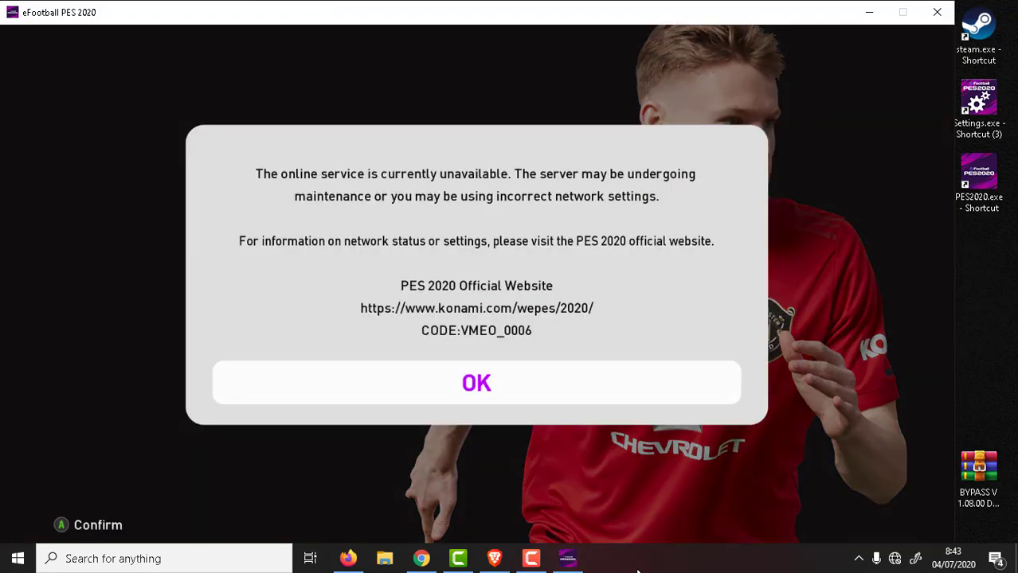
pyautogui.press('Return')
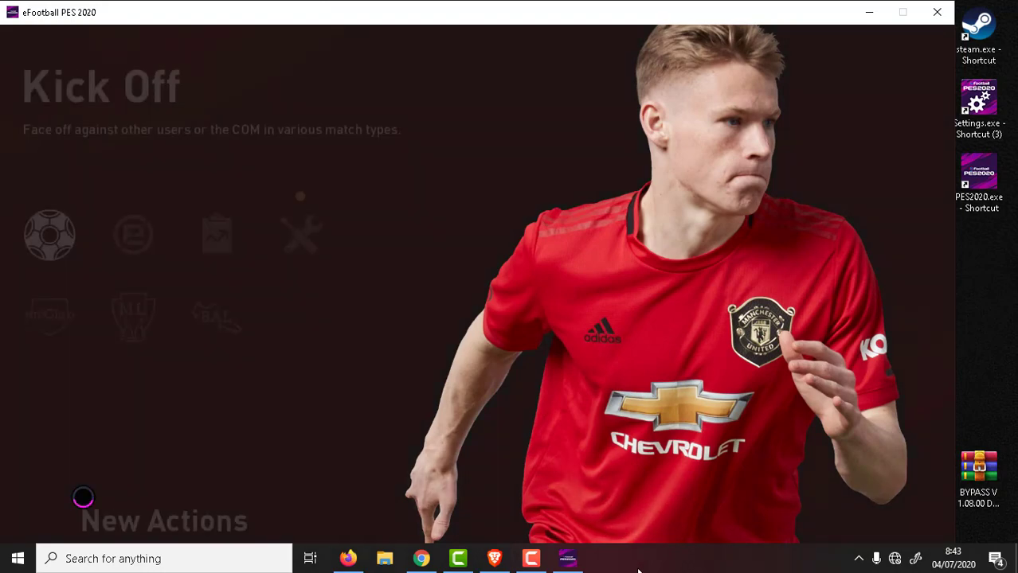
pyautogui.press('Right')
pyautogui.press('Right')
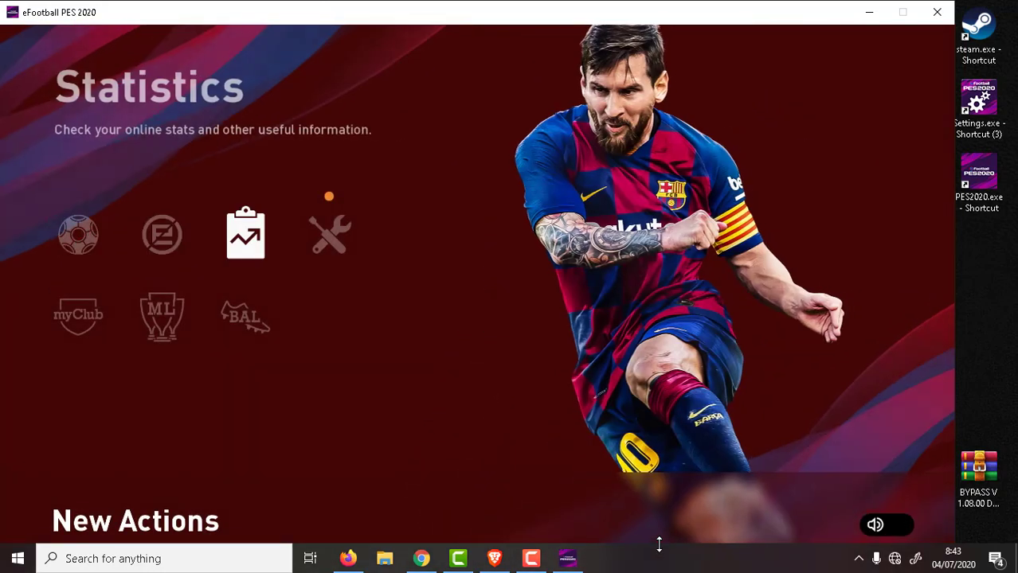
pyautogui.press('Left')
pyautogui.press('Left')
# Start a Local Match from Kick Off with User 1 on the Home side
pyautogui.press('Return')
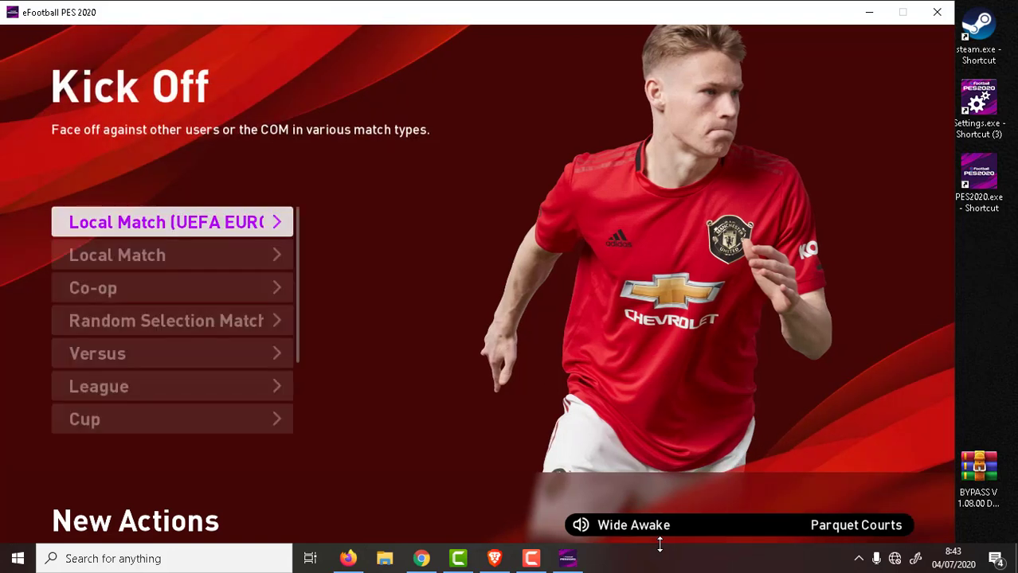
pyautogui.press('Down')
pyautogui.press('Return')
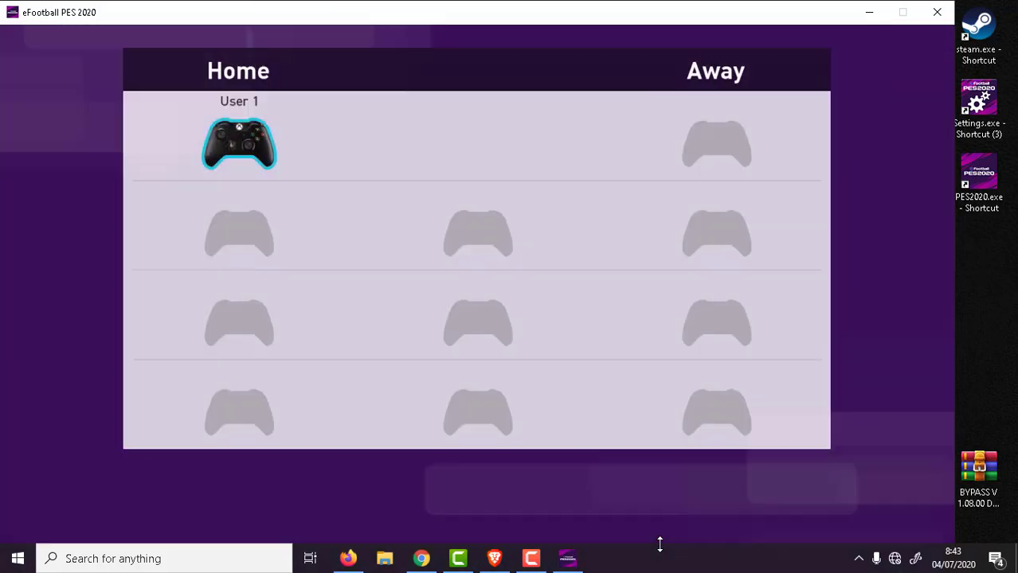
pyautogui.press('Return')
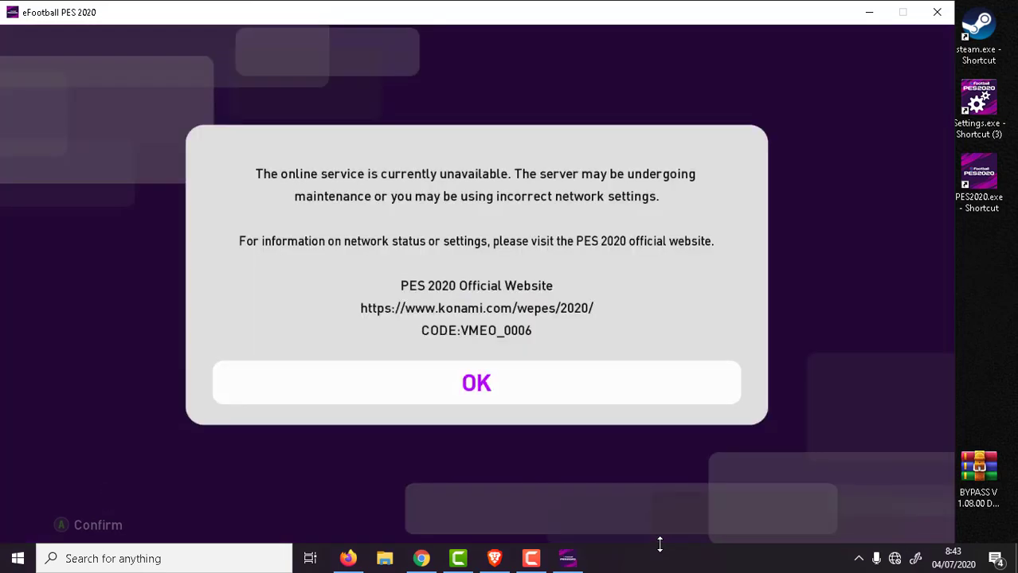
# Dismiss the online service and Live Update notices and choose the Asia-Oceania region for the Home team
pyautogui.press('Return')
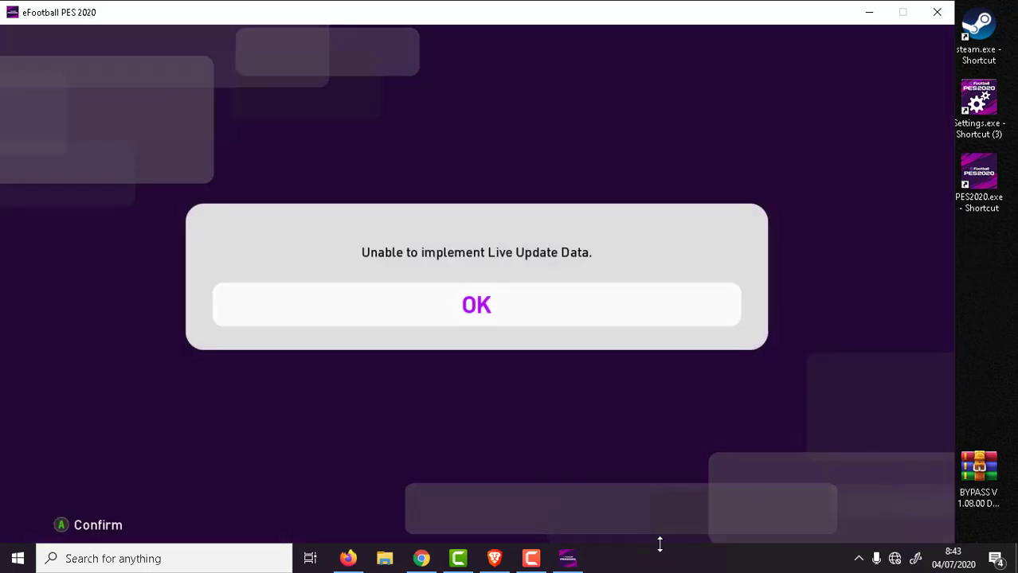
pyautogui.press('Return')
pyautogui.press('Return')
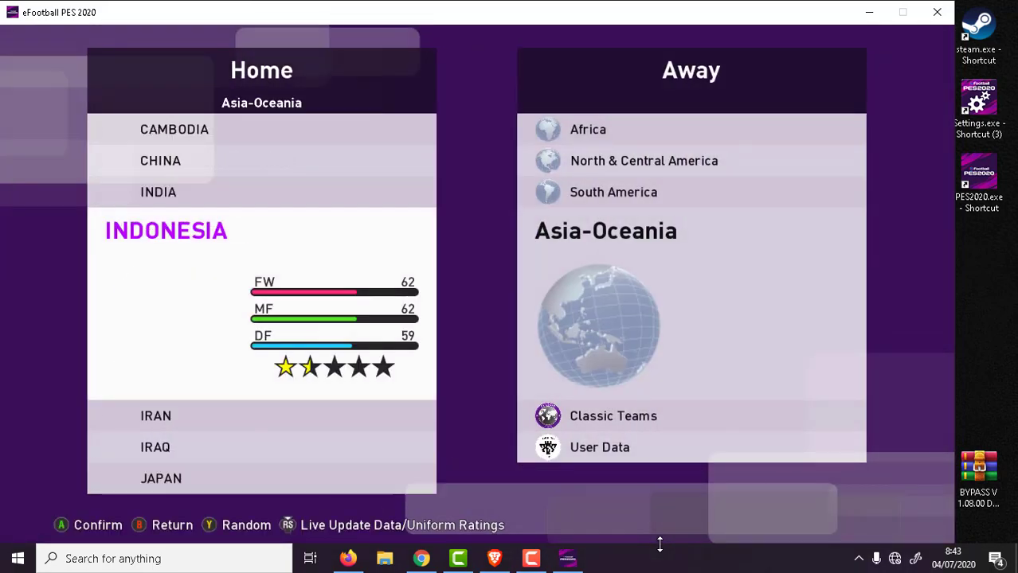